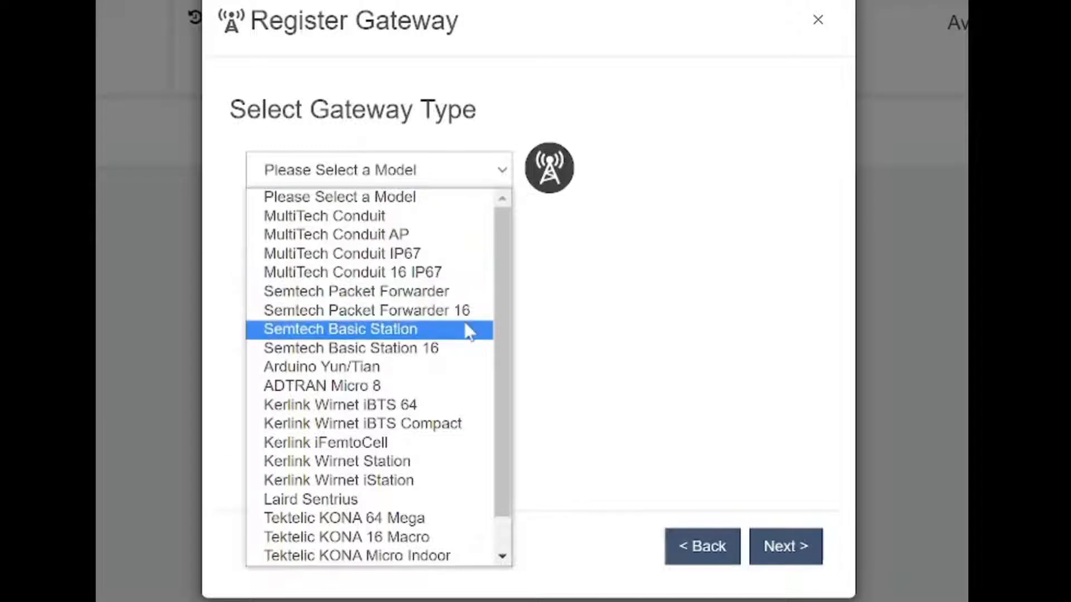
Select Semtech Basic Station as the gateway type and enable the Manufacturer EUI field in the gateway information
left_click(467, 331)
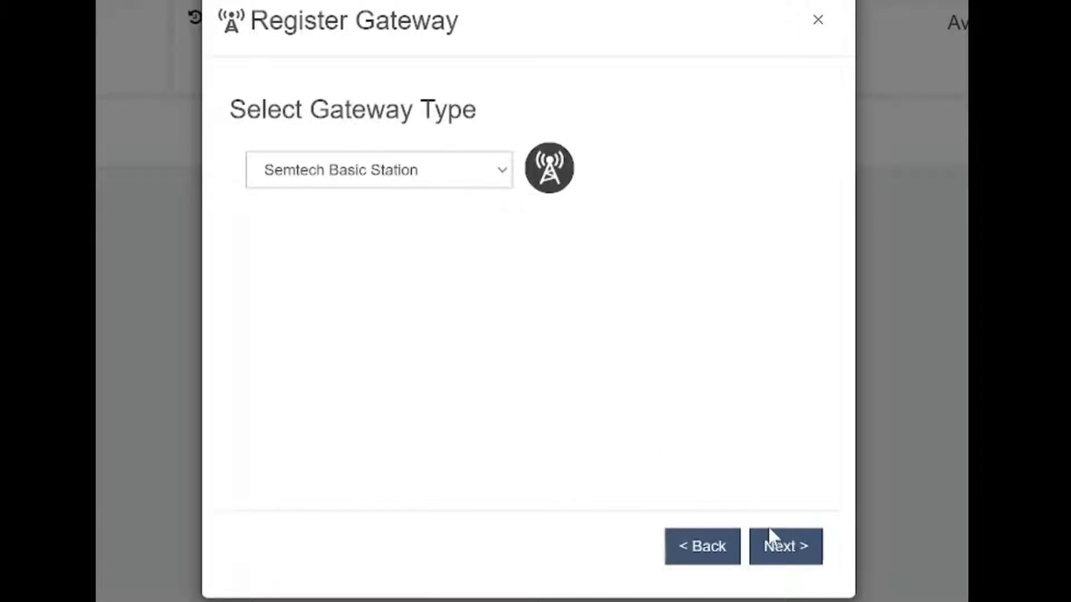
left_click(792, 552)
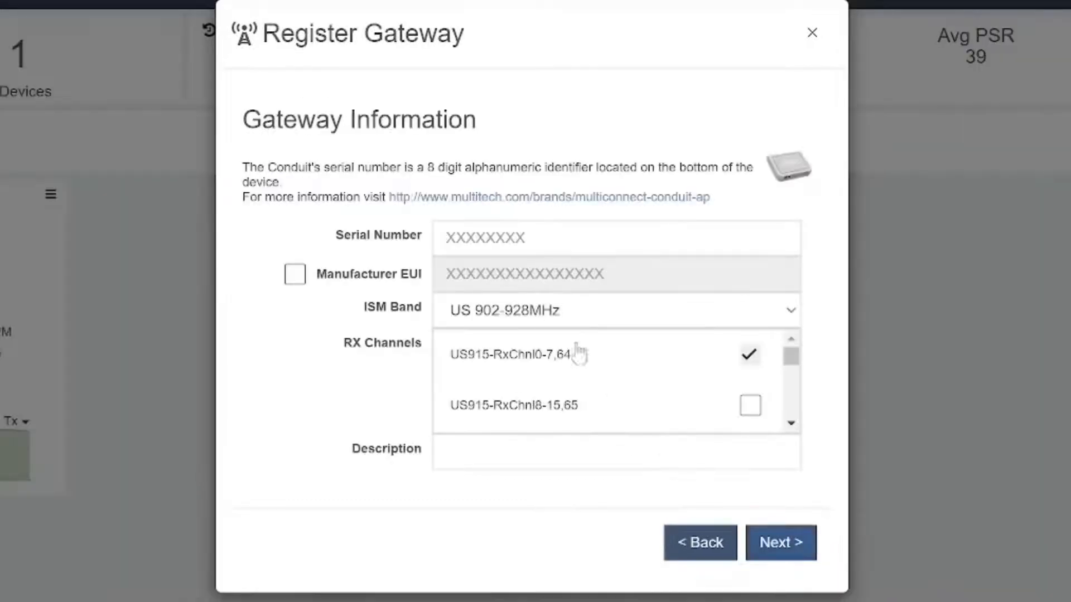
left_click(296, 274)
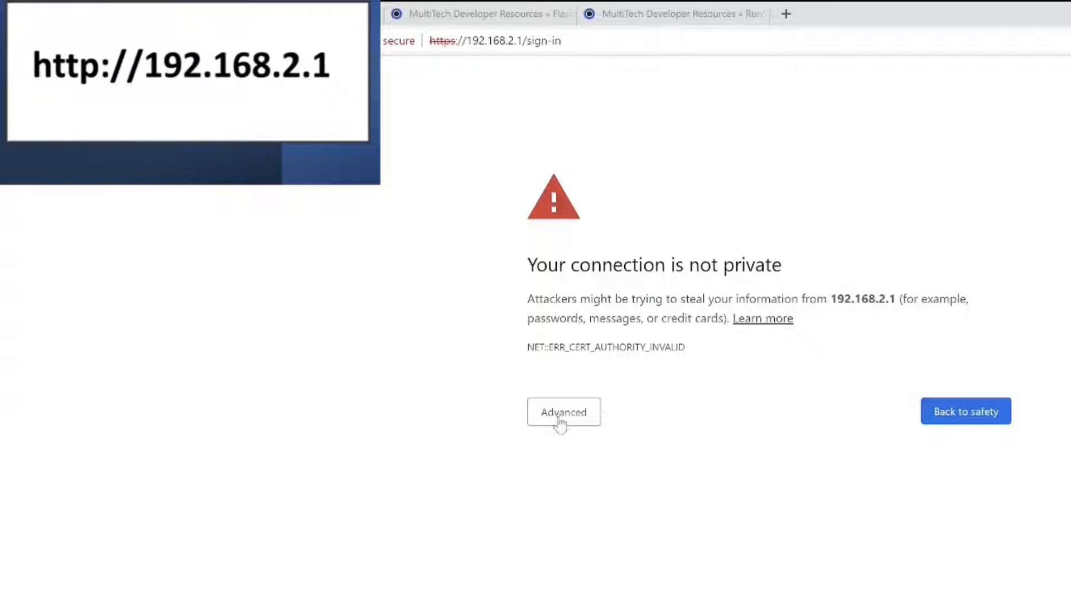
Proceed past the certificate warning for 192.168.2.1 and register mtadm as the administrator username
left_click(560, 420)
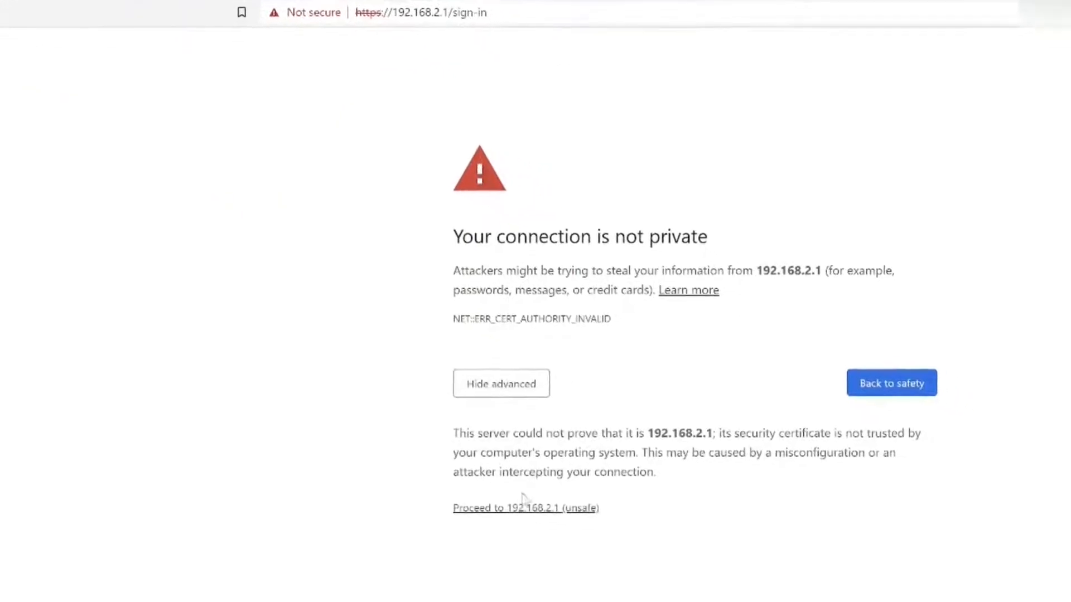
left_click(502, 500)
type("mta")
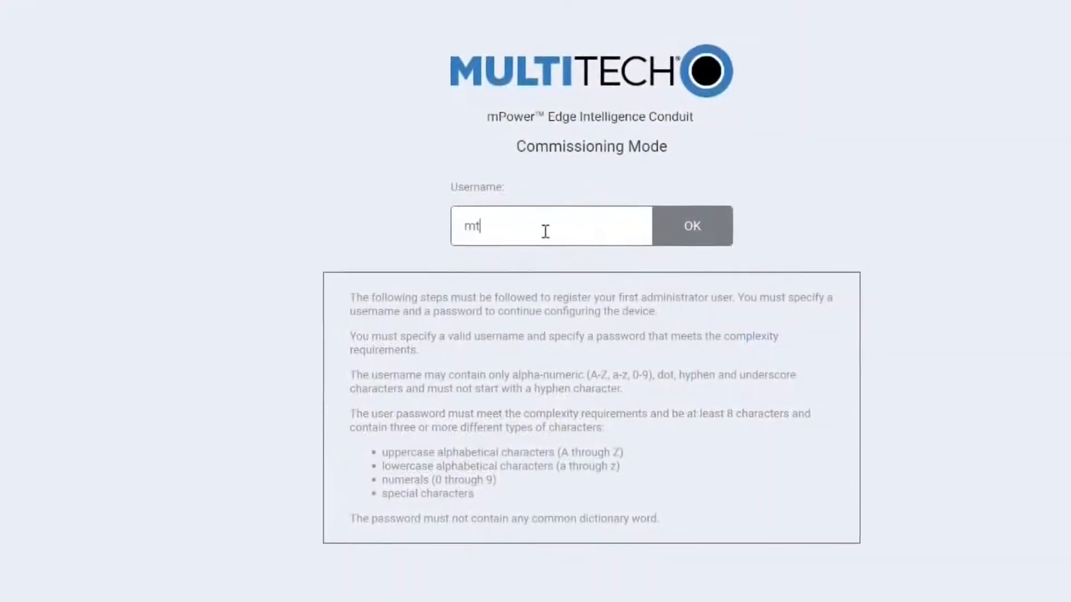
type("dm")
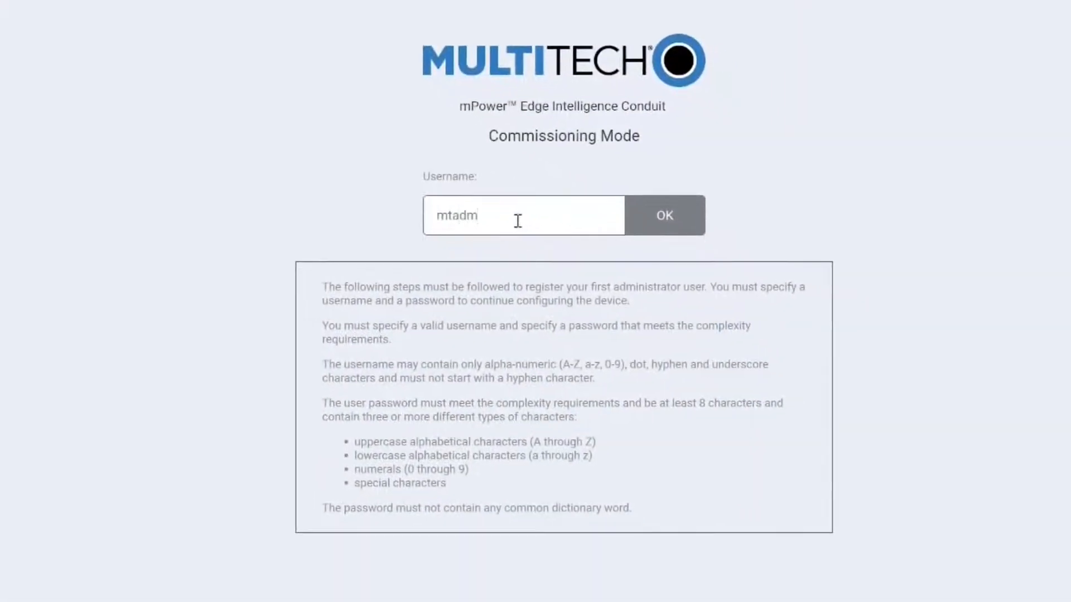
left_click(664, 216)
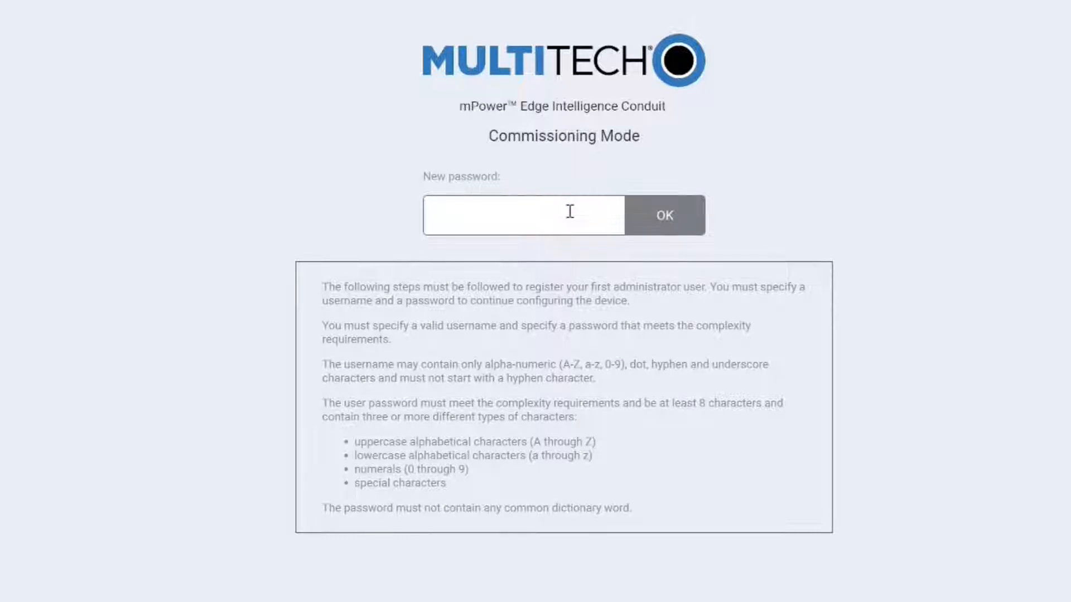
Set and confirm the new administrator password, then enter mtadm as the login username
type("*********")
key("Return")
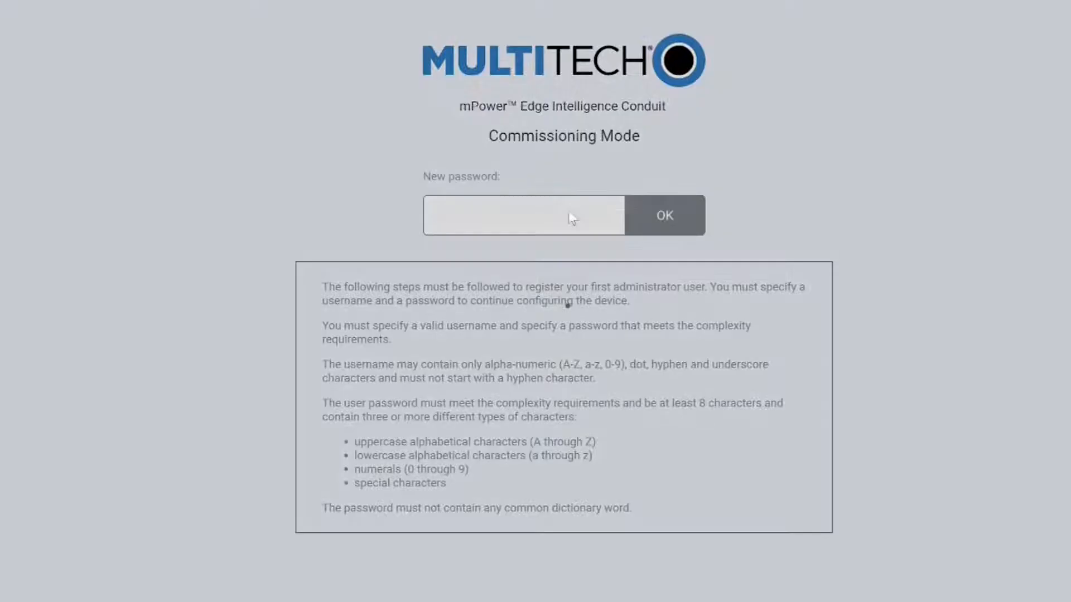
type("**")
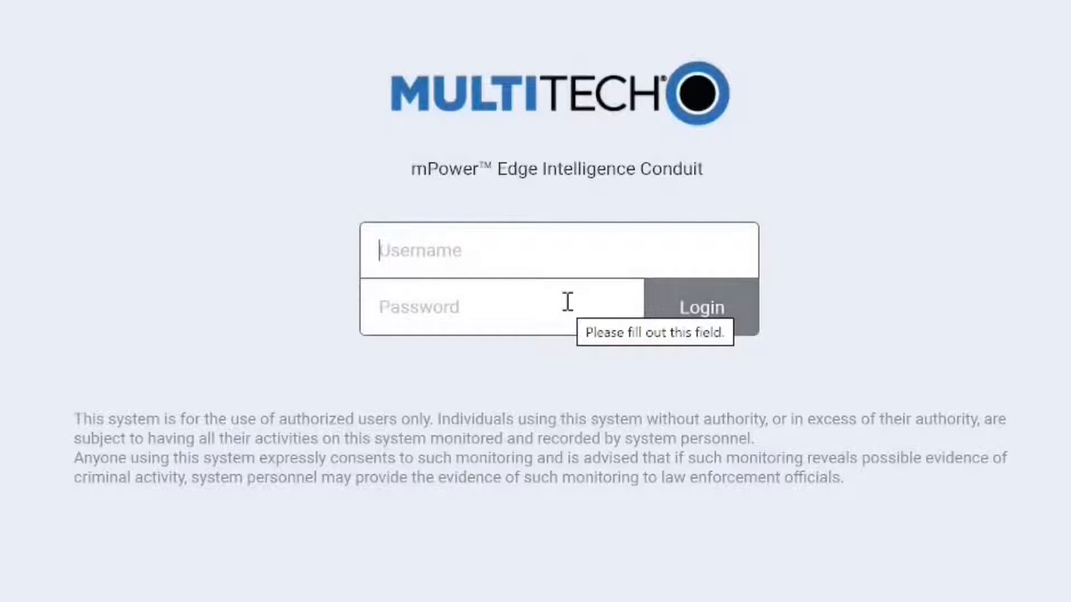
type("mtadm")
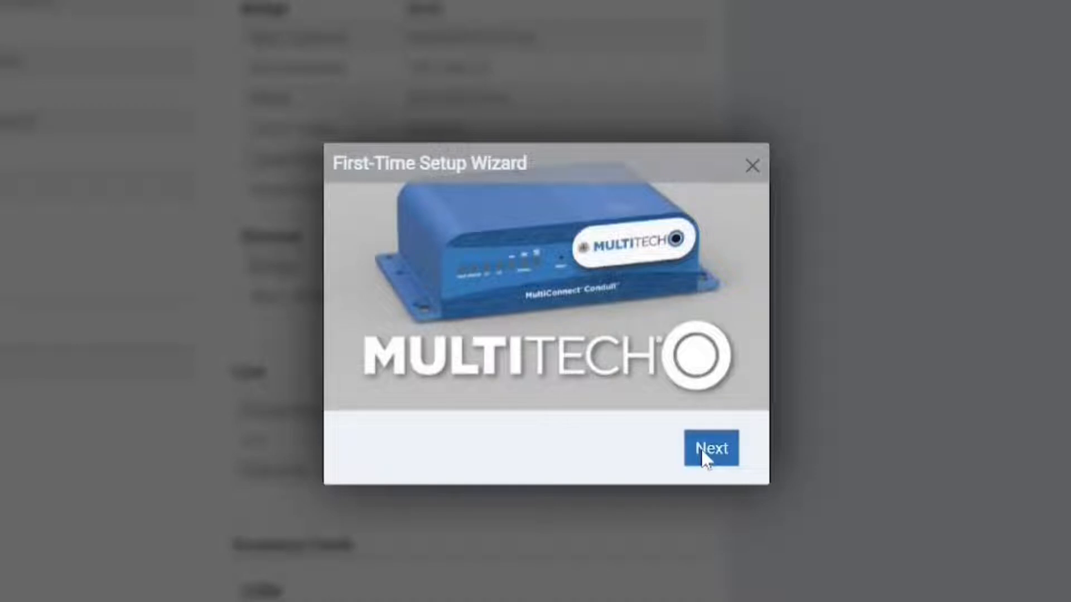
Begin the First-Time Setup Wizard, enable Call Home Remote Management and continue
left_click(704, 458)
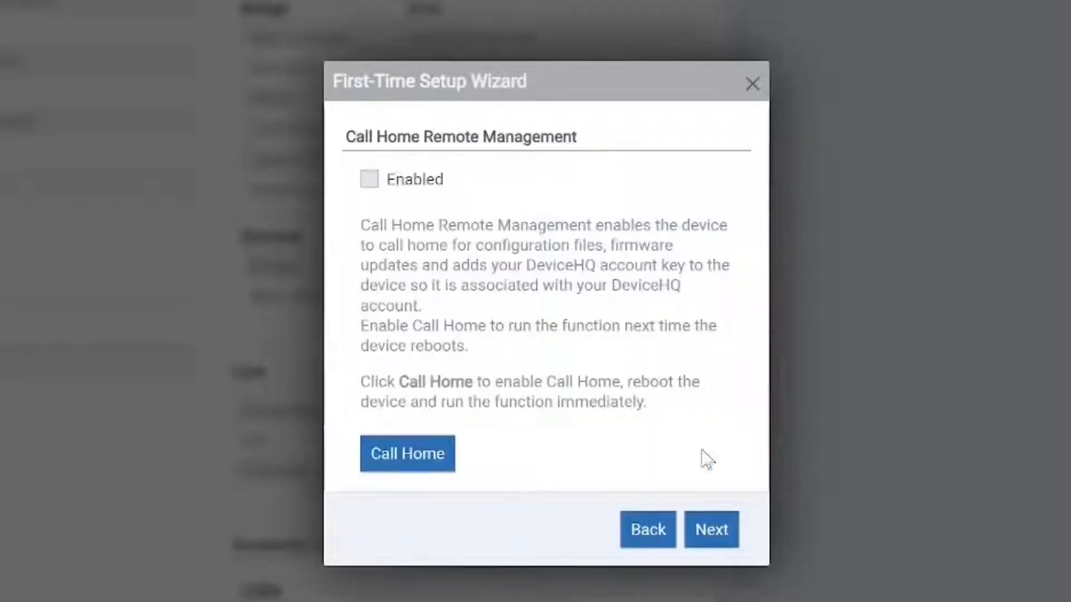
left_click(370, 196)
left_click(704, 531)
Configure the device time with date 03/04/2022, time 11:36 and time zone US/Eastern
left_click(619, 311)
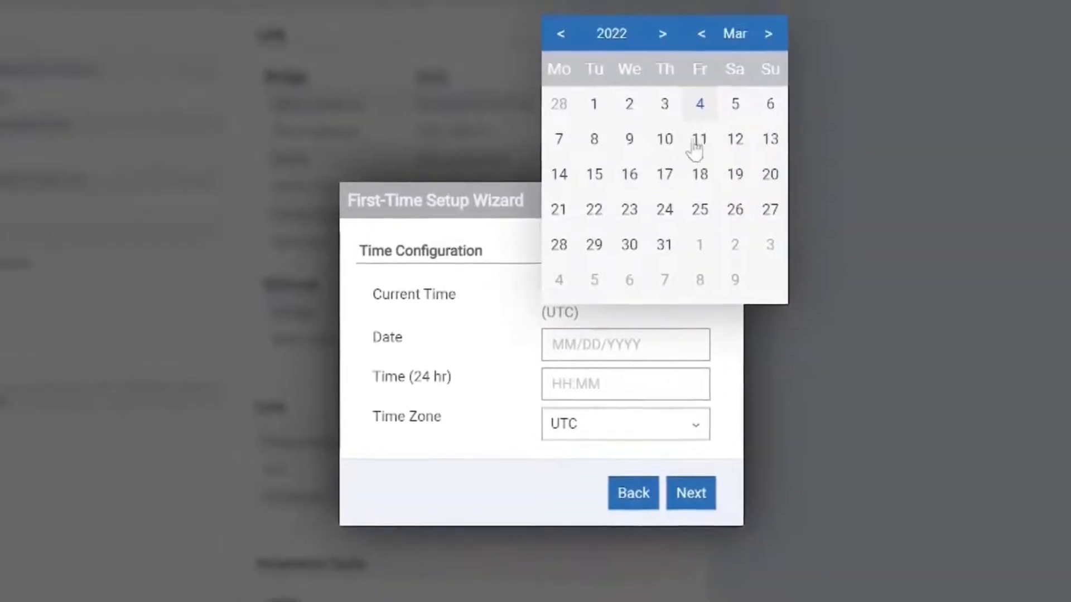
left_click(700, 103)
left_click(612, 363)
type("11:36")
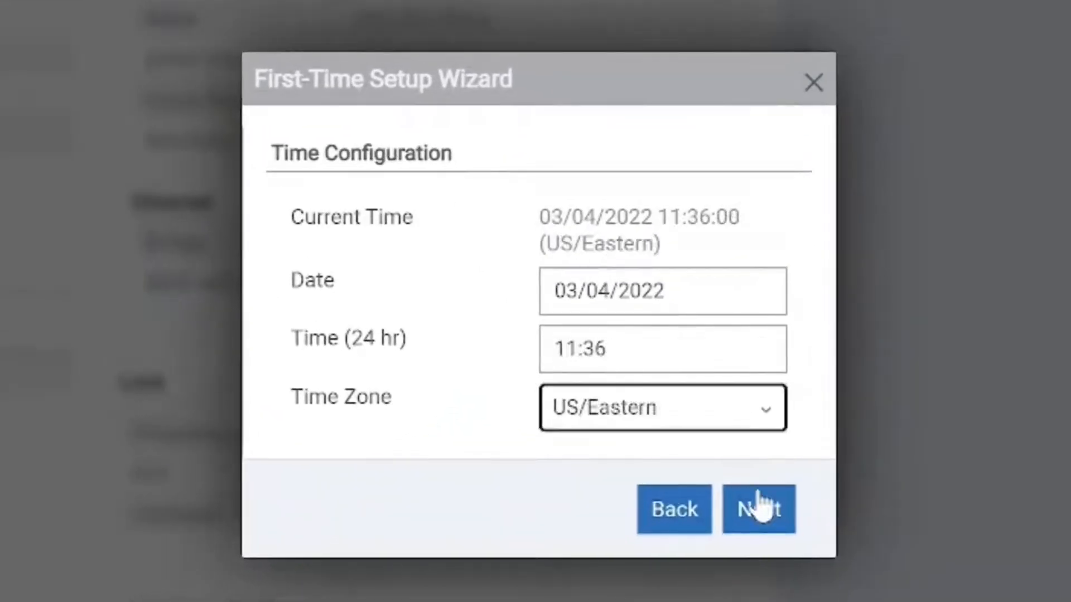
left_click(758, 491)
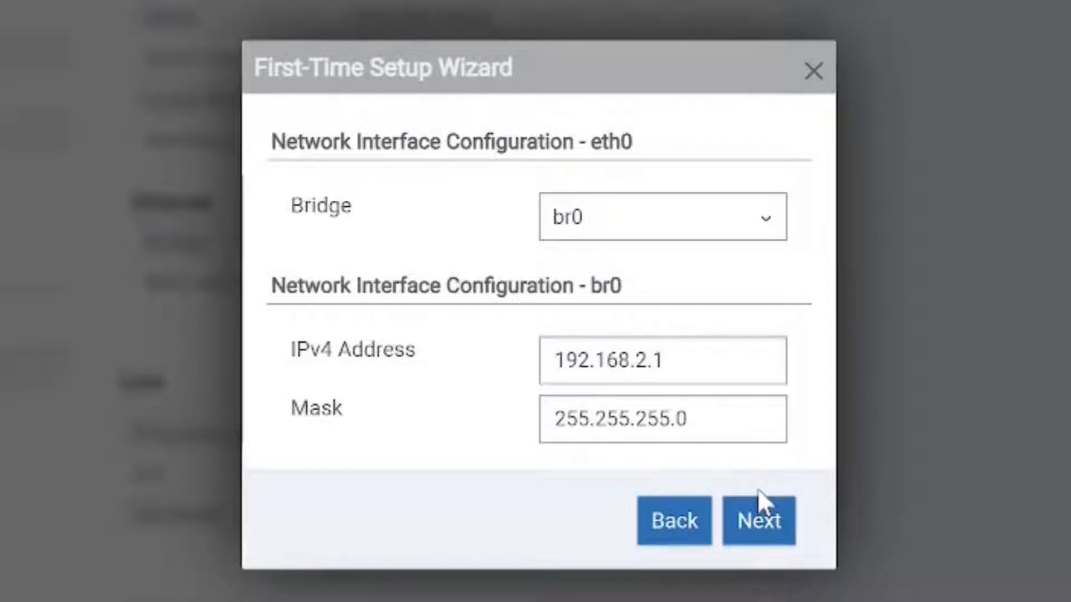
Accept the default network interface, cellular configuration and cellular authentication settings in the setup wizard
left_click(761, 500)
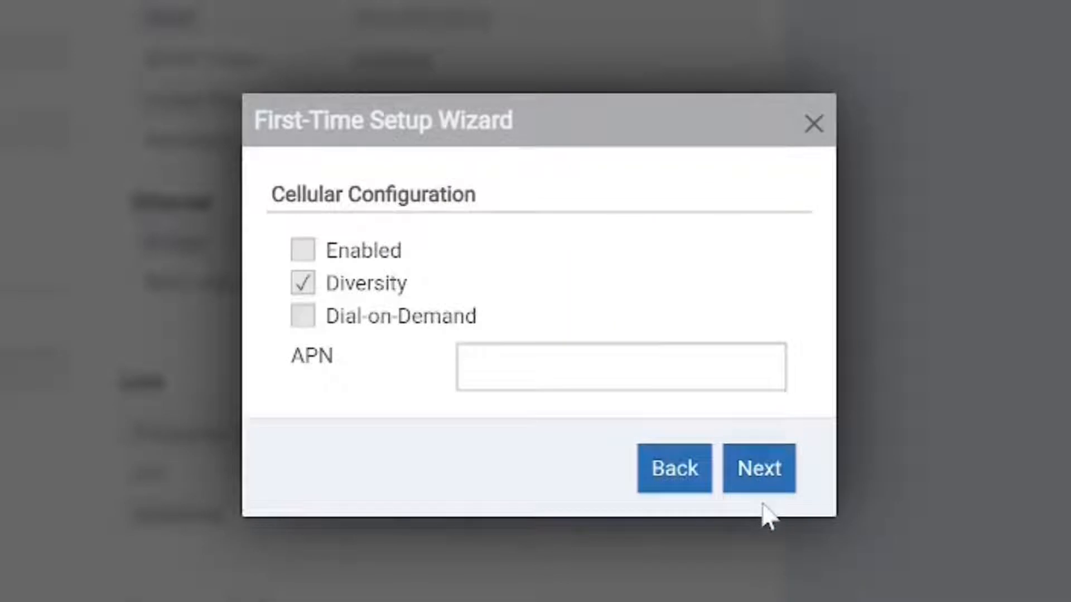
left_click(772, 474)
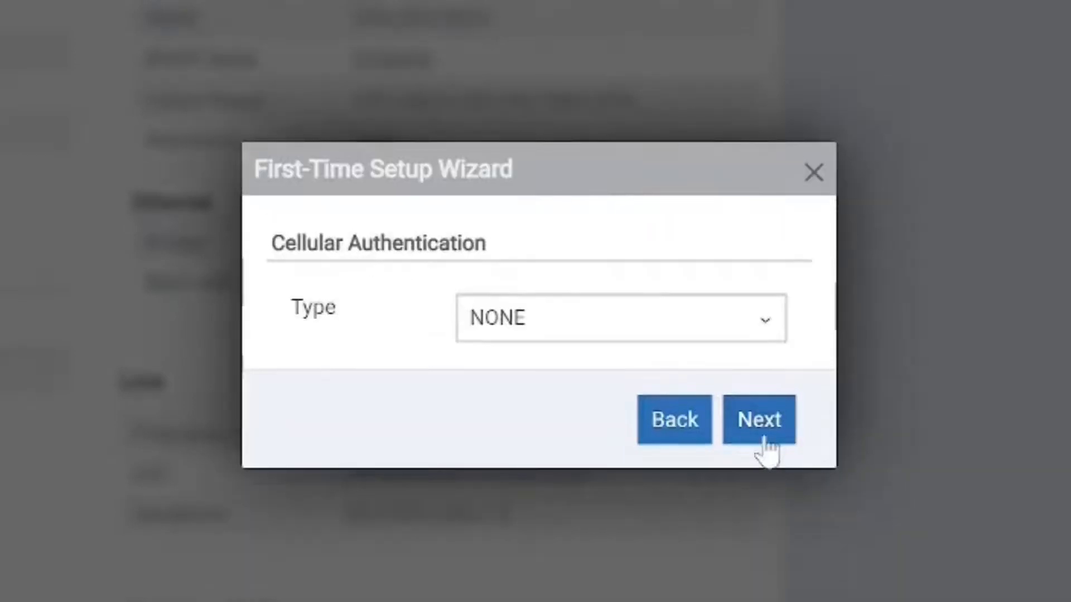
left_click(764, 444)
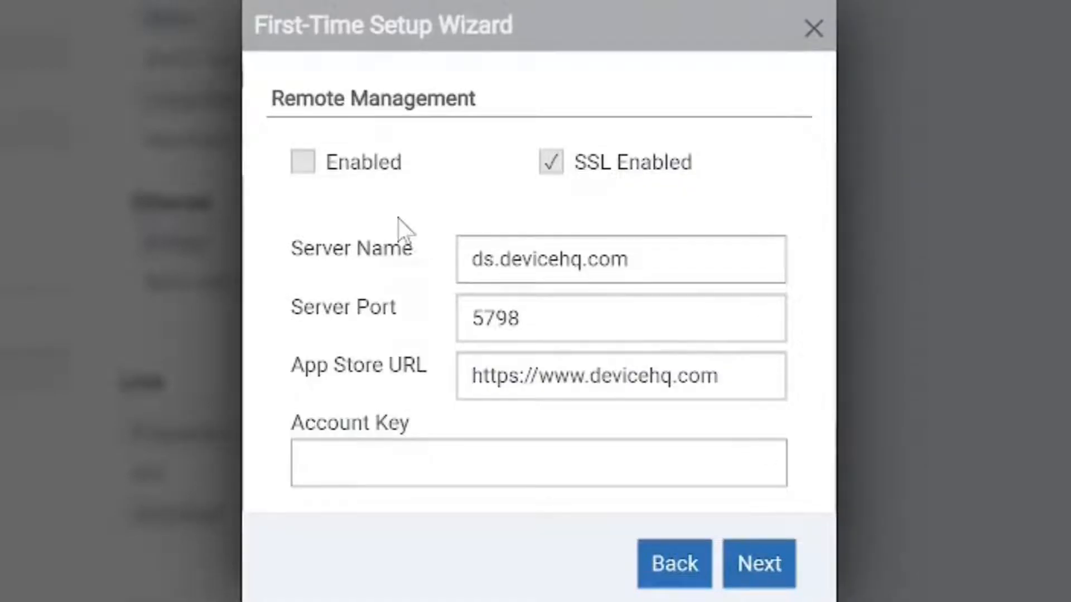
Enable Remote Management and turn on Bootloader Protection with the bootloader password
left_click(312, 170)
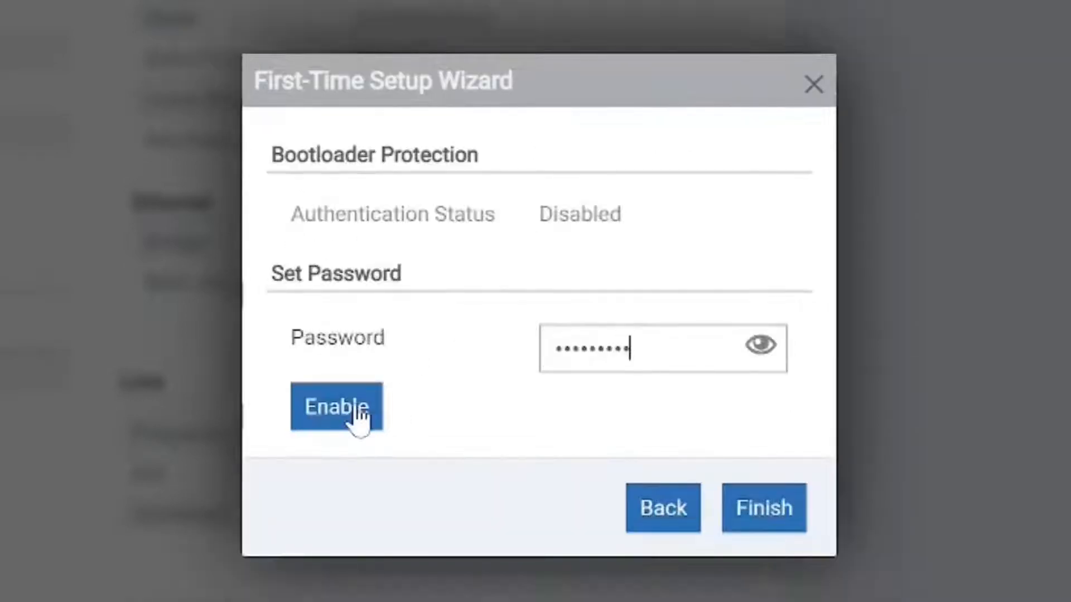
left_click(355, 412)
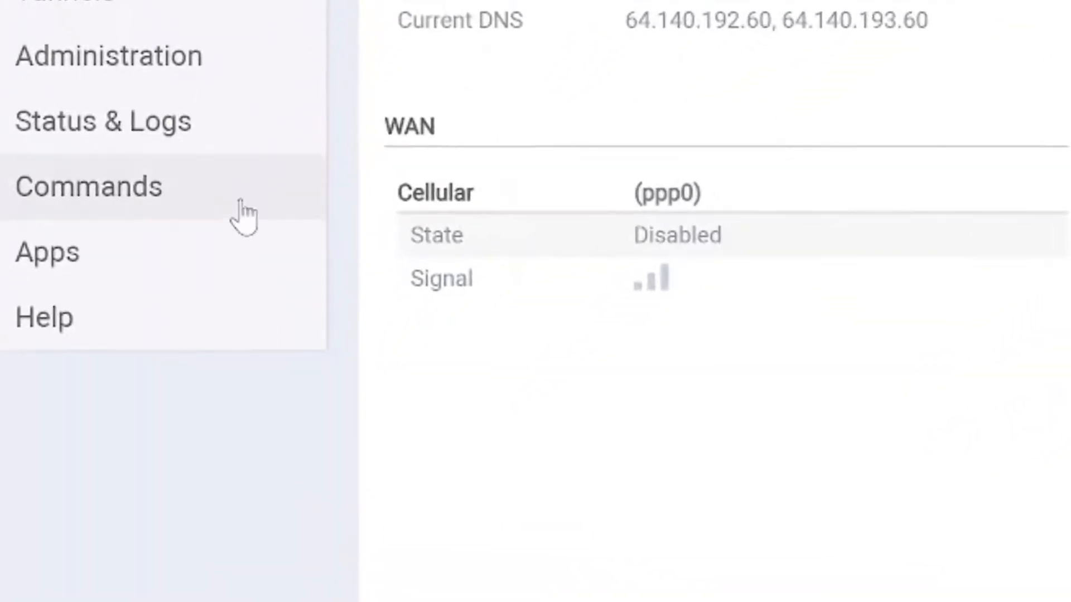
Restart the device, confirming the reboot, and begin entering the administrator username at the login
left_click(245, 216)
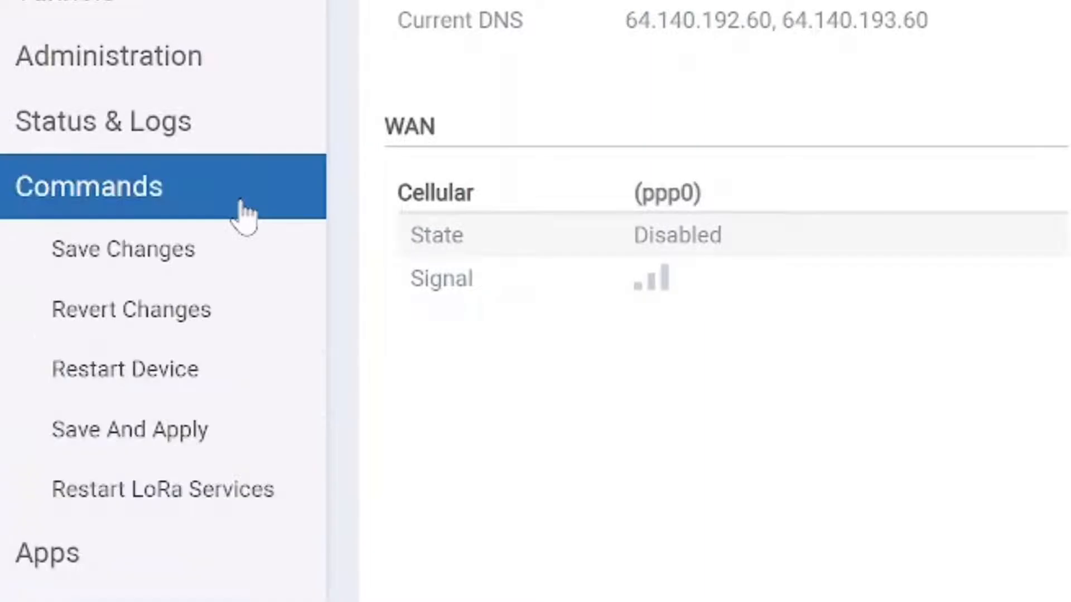
left_click(201, 371)
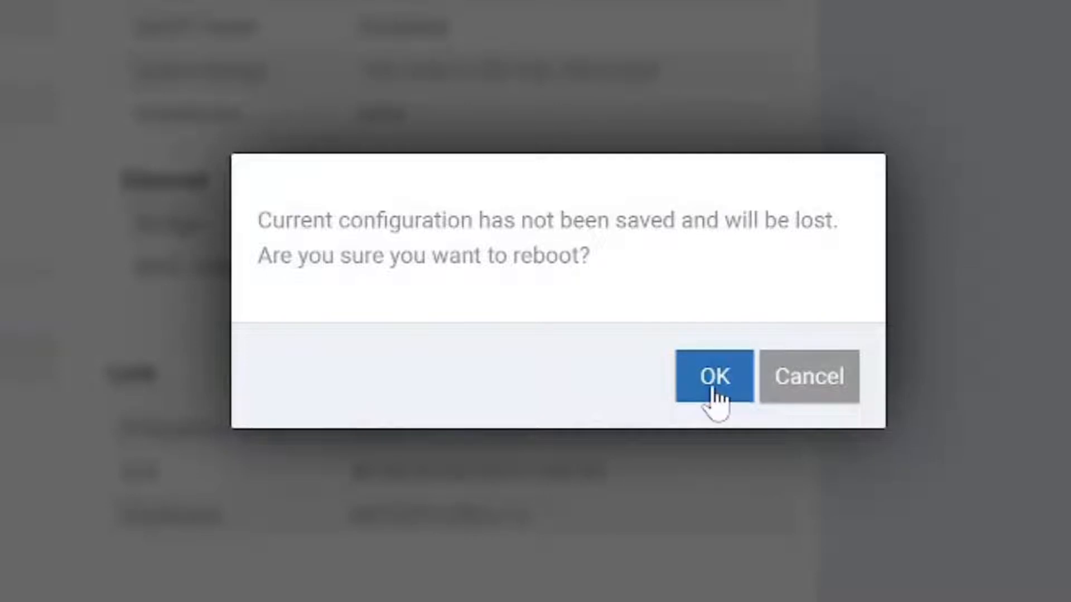
left_click(713, 390)
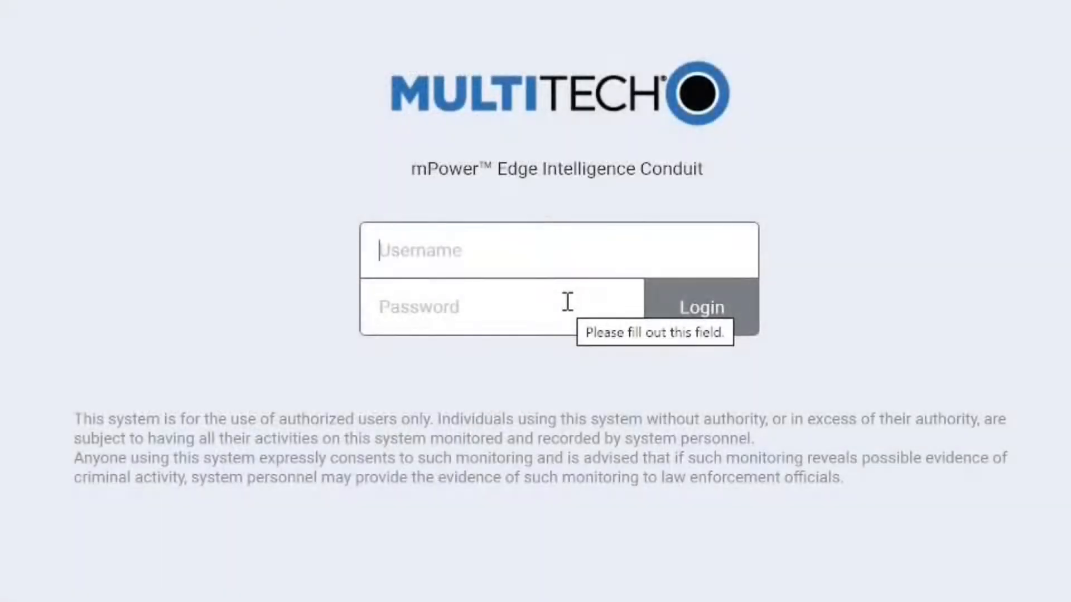
type("mt")
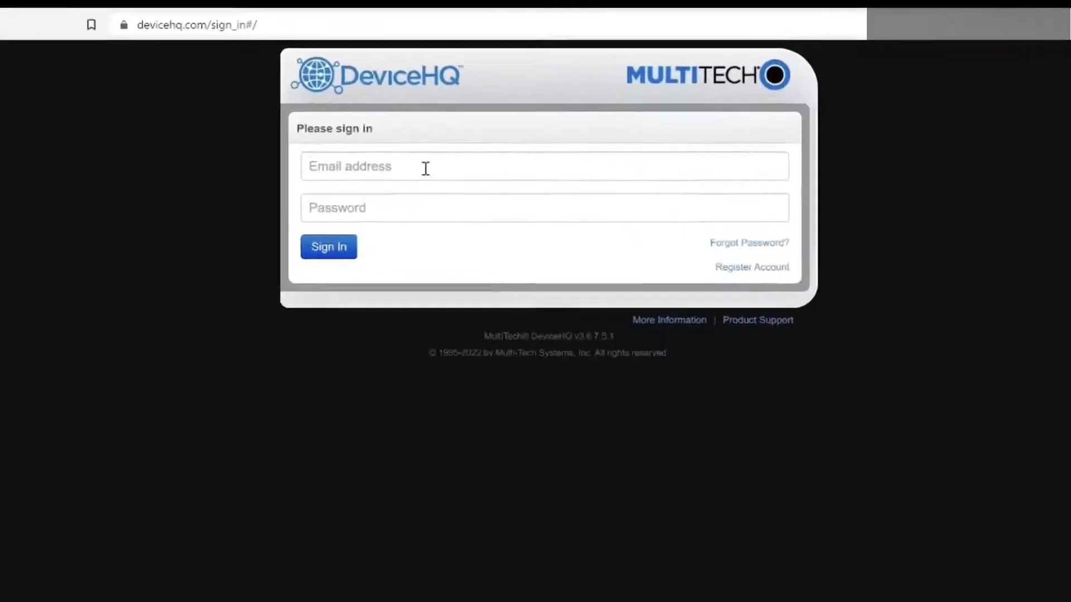
Sign in to DeviceHQ with the saved account e-mail and password, and open the device list
left_click(426, 168)
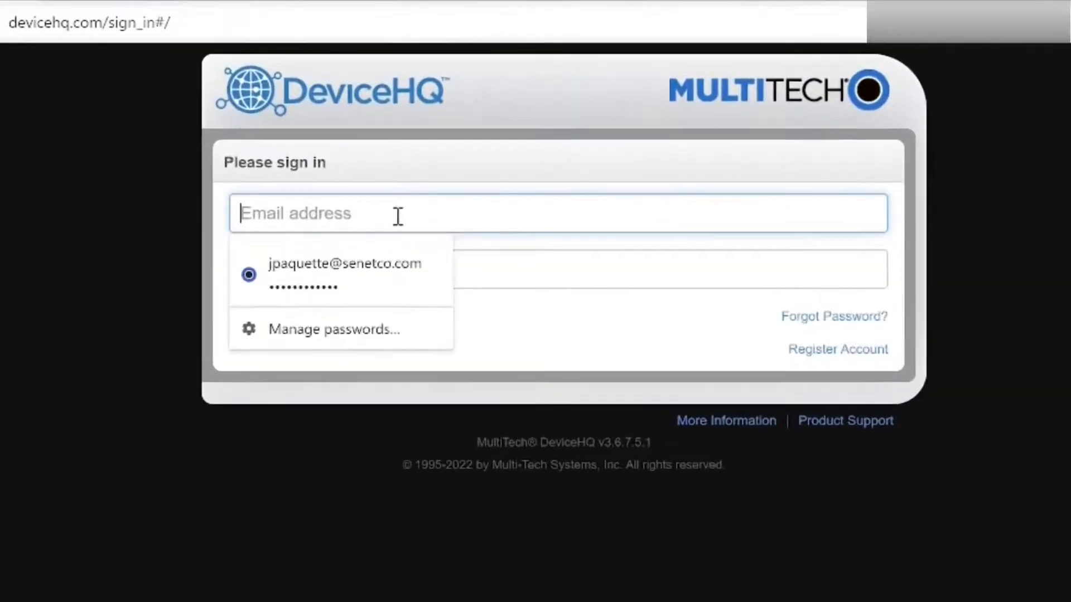
left_click(394, 270)
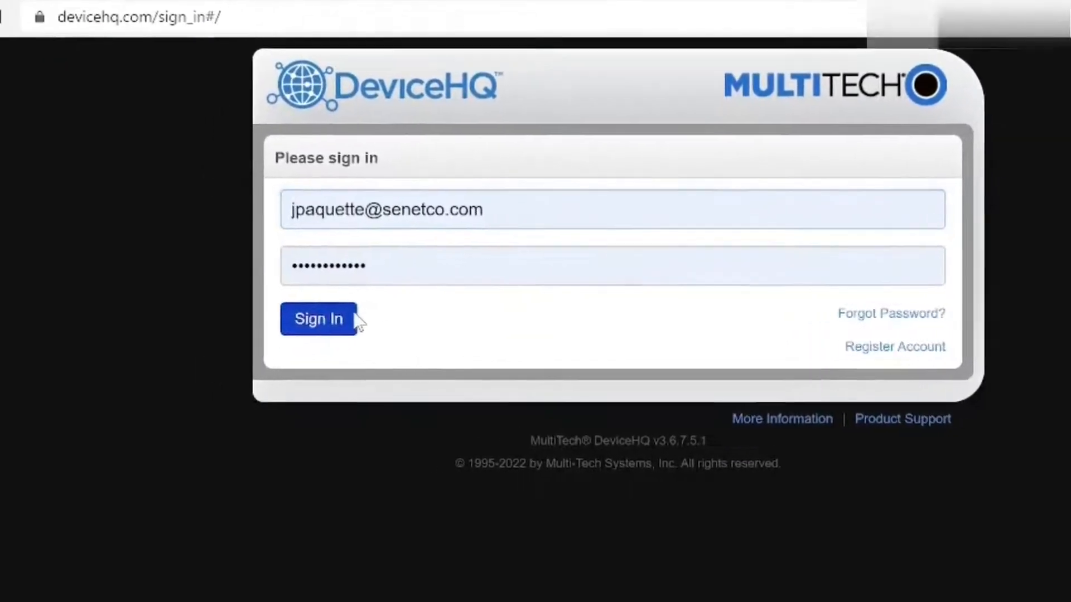
left_click(301, 323)
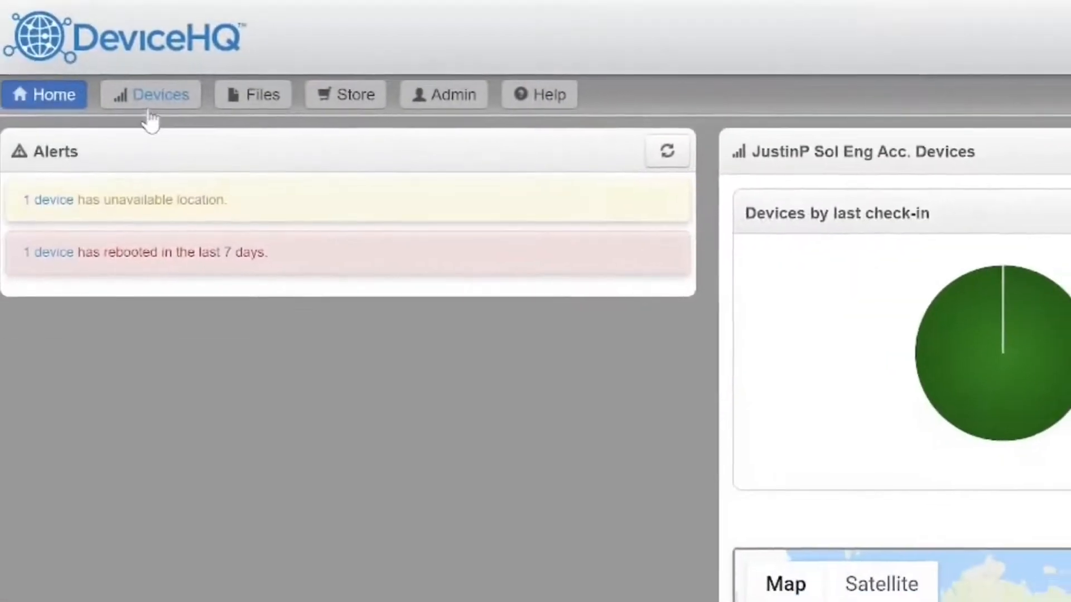
left_click(153, 98)
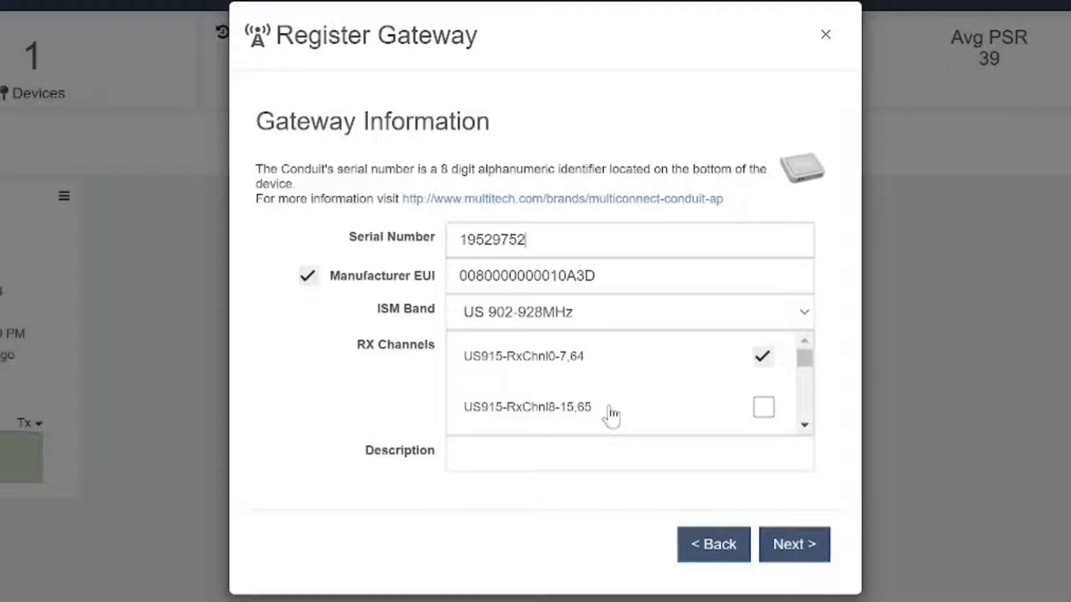
Enter "example description" as the gateway's description in the Register Gateway form and continue to the installation information
left_click(619, 453)
type("example description")
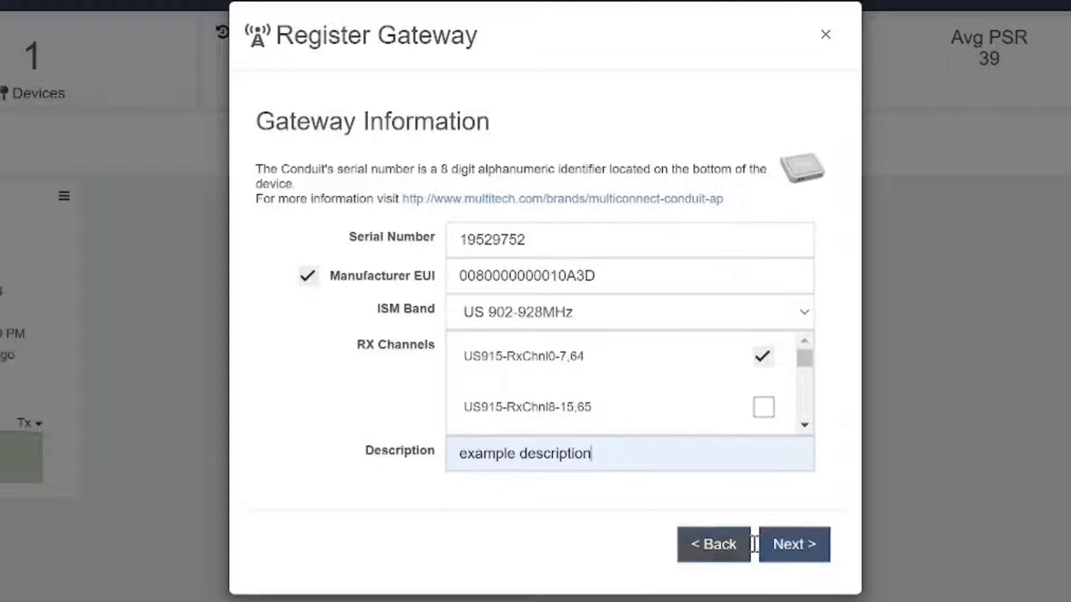
left_click(786, 552)
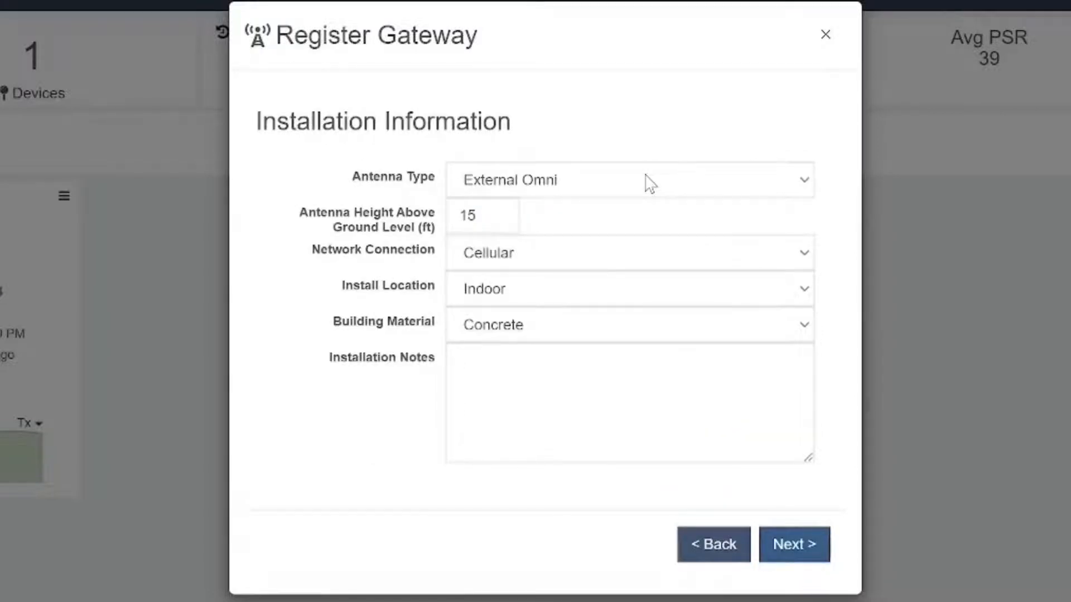
Set the antenna type to Internal Omni and the network connection to Ethernet, then continue the registration
left_click(649, 184)
left_click(600, 232)
left_click(580, 257)
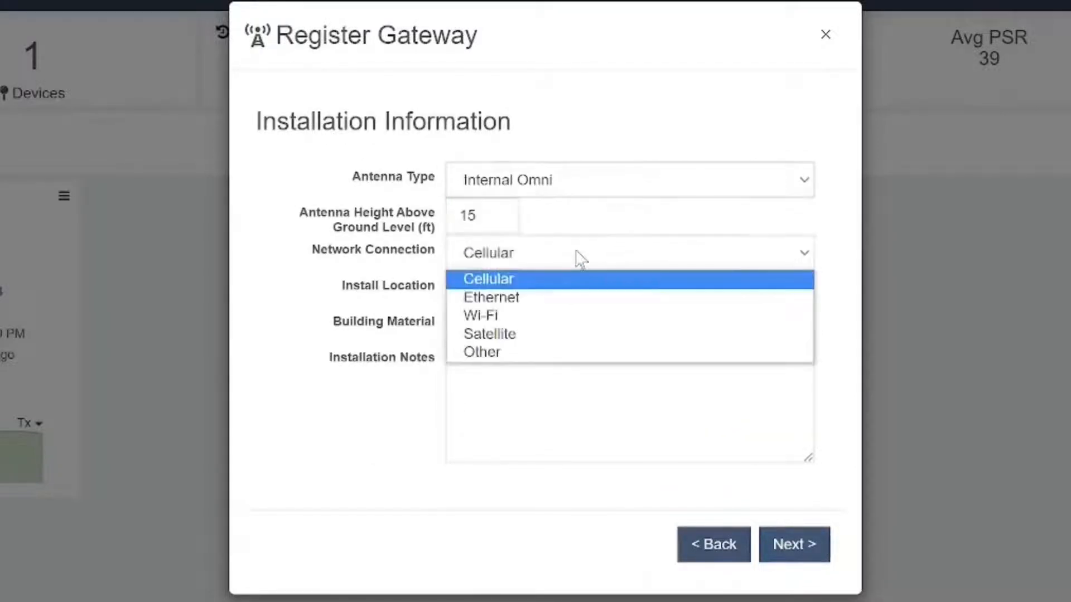
left_click(526, 299)
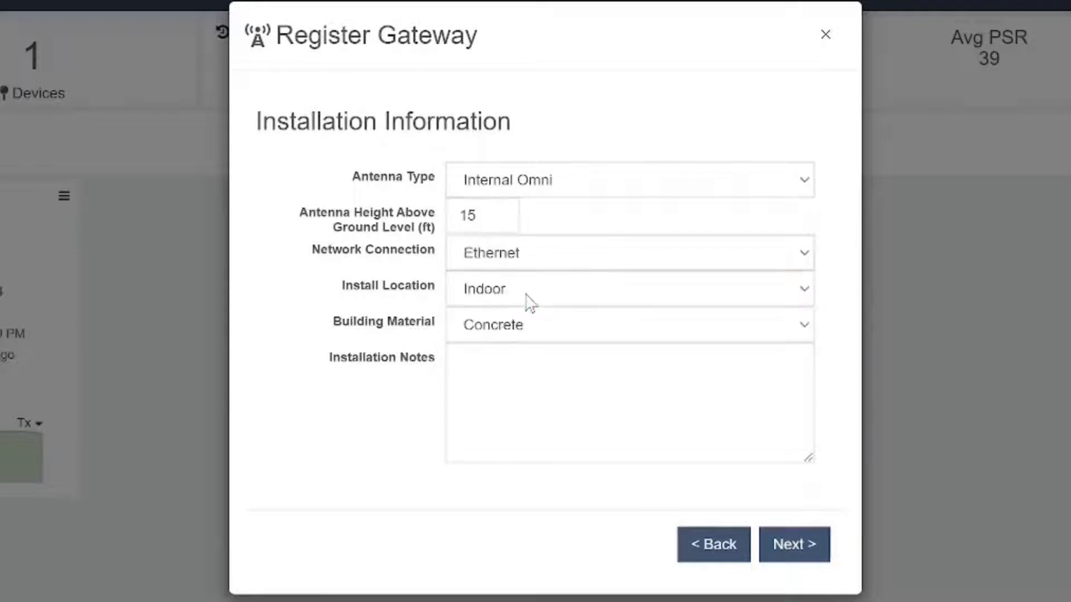
left_click(798, 549)
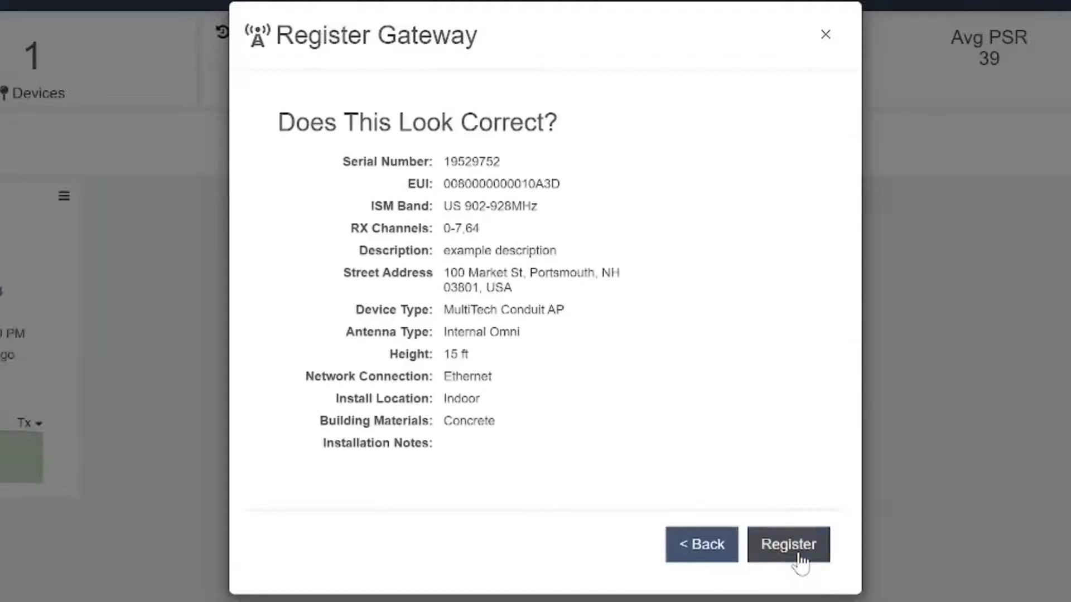
Register the gateway, finish the registration wizard, and highlight the status details on the MultiTech gateway's card
left_click(799, 552)
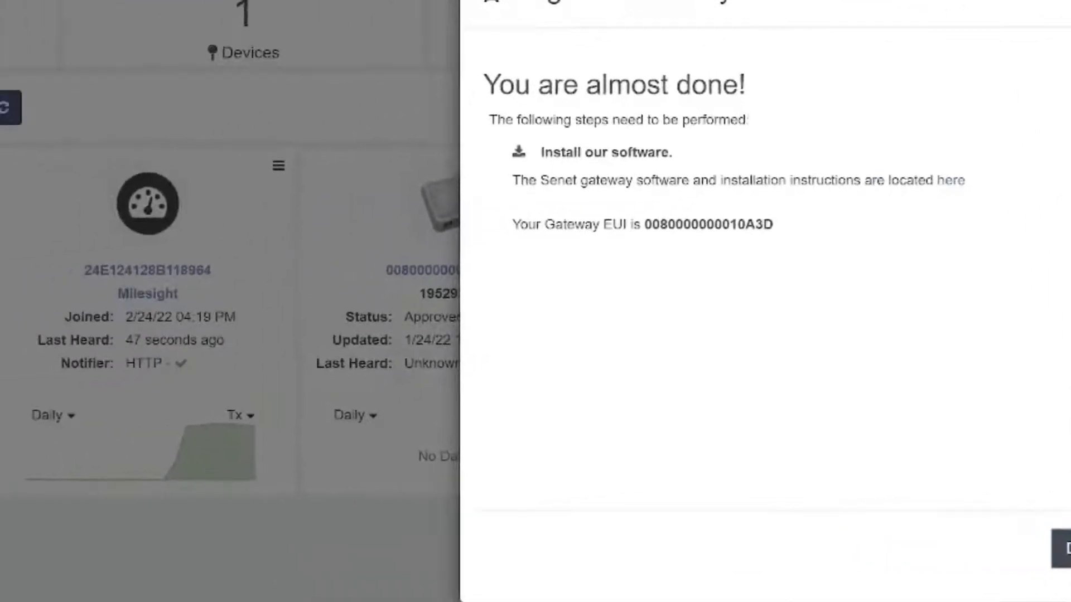
left_click(1064, 549)
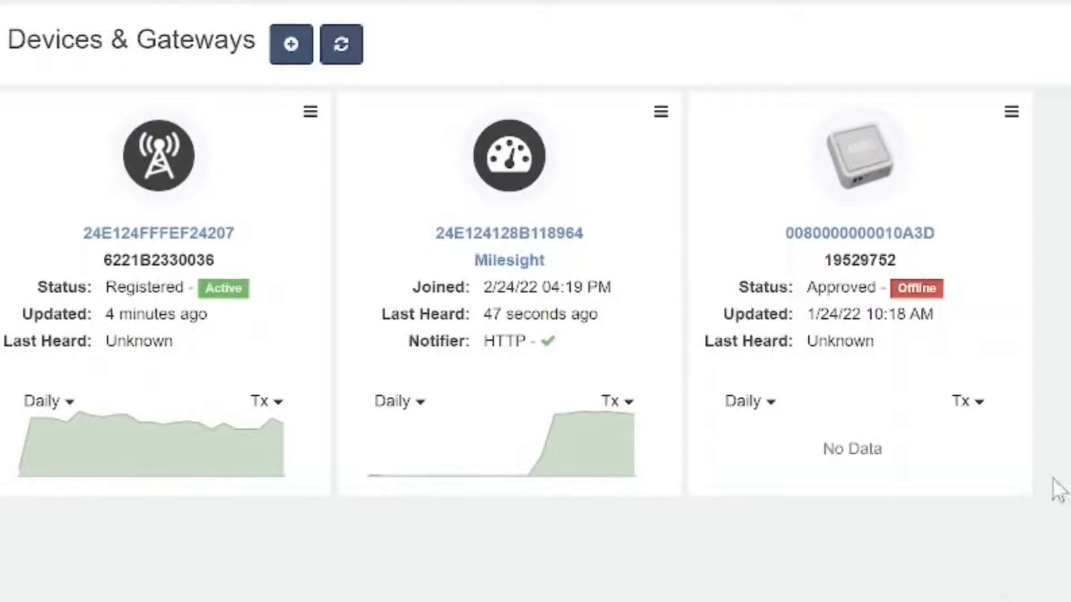
left_click_drag(737, 296, 955, 306)
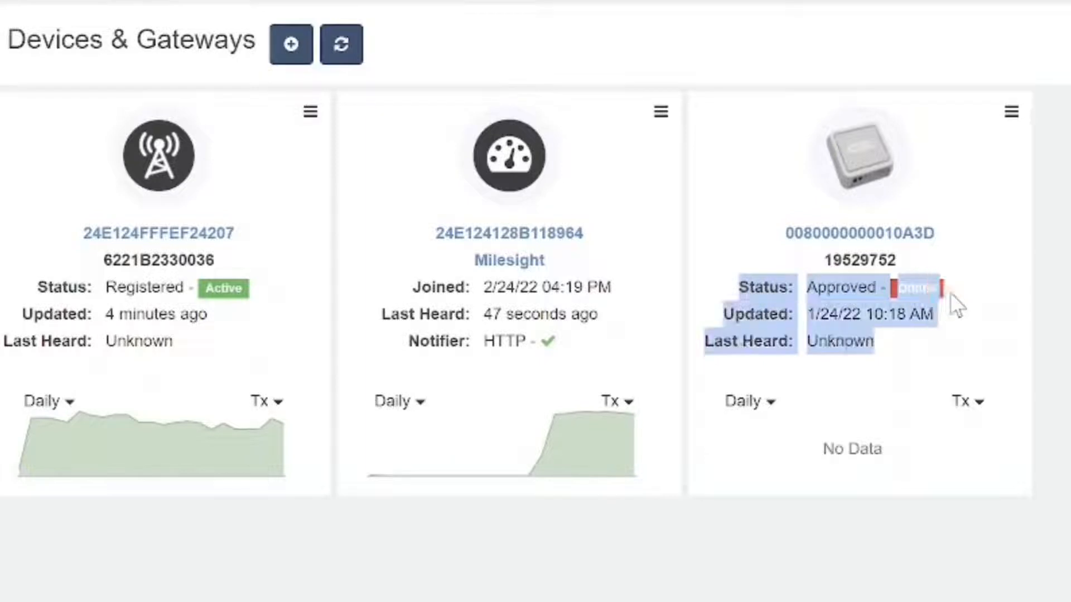
Clear the highlight on the MultiTech gateway's card and briefly highlight the status details on the other gateway's card
left_click(953, 301)
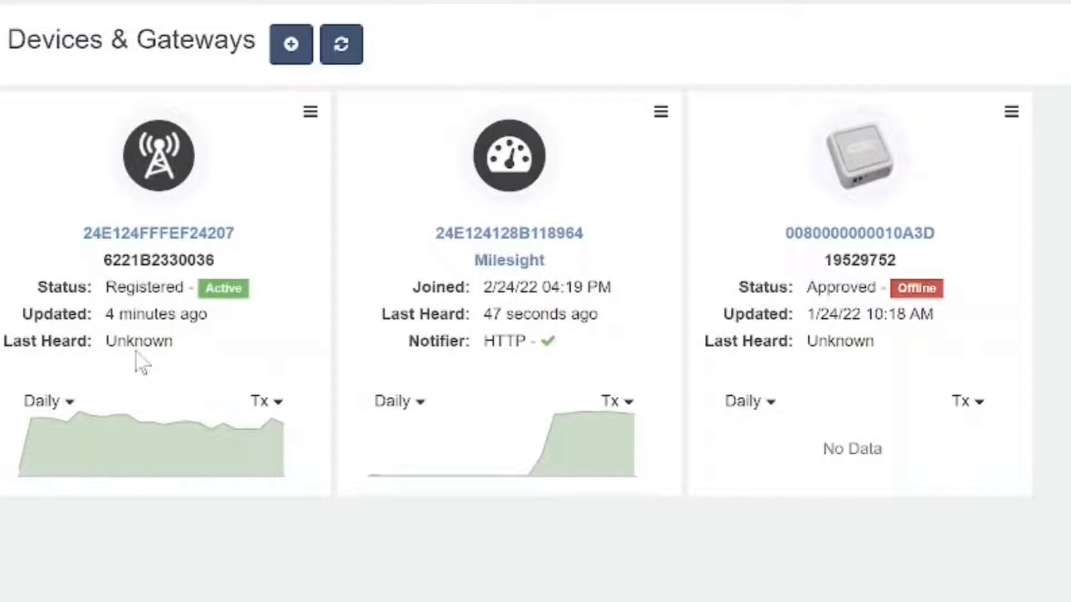
left_click_drag(107, 286, 256, 296)
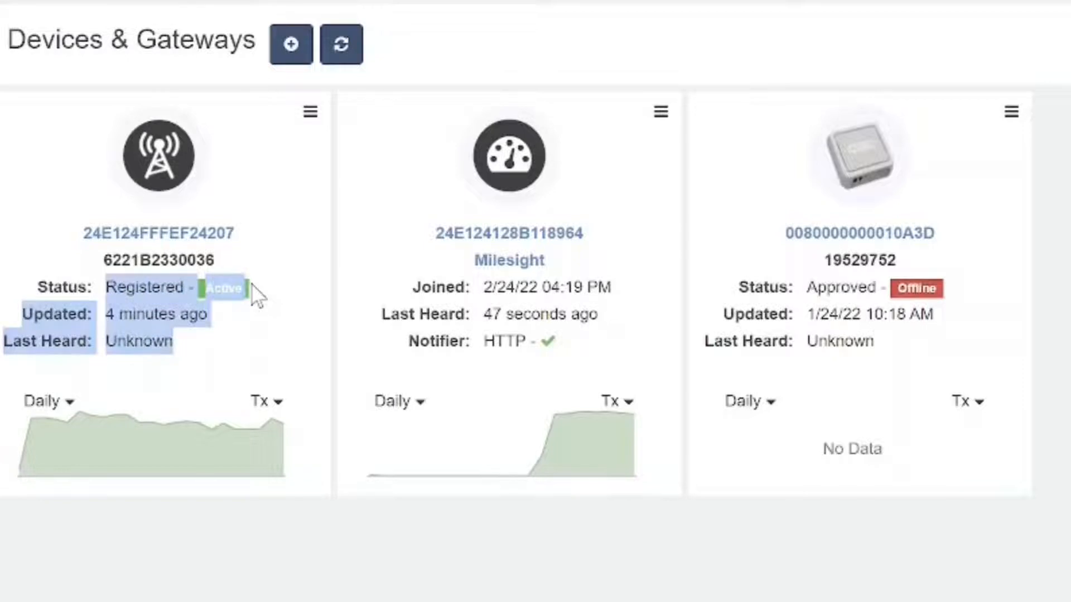
left_click(253, 292)
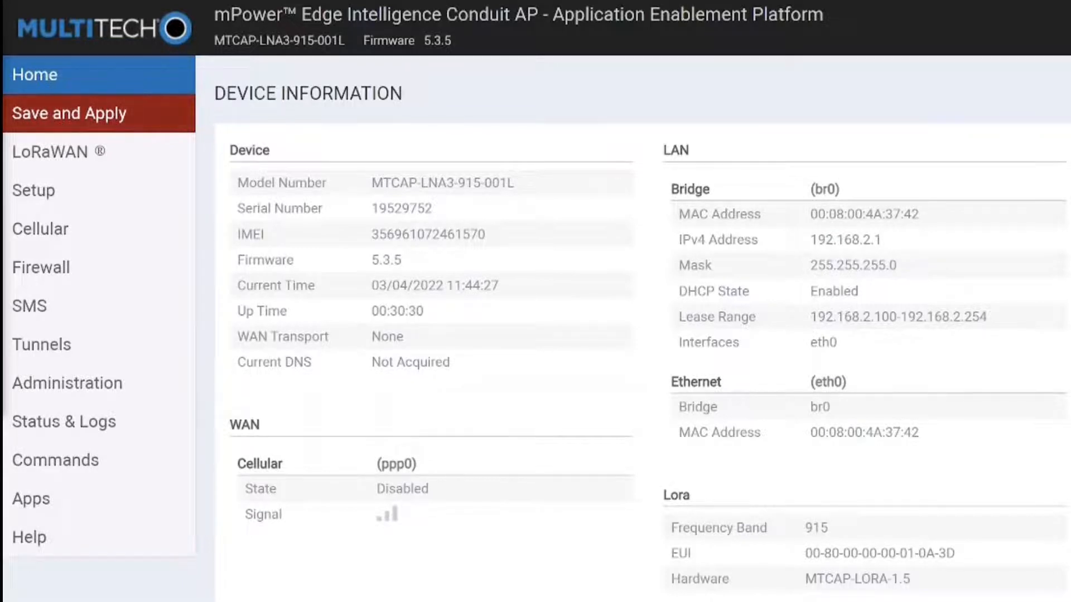
Switch to the mPower interface, set the LoRa mode to Basic Station, and review the server certificate in Station Card 1's configuration
left_click(79, 155)
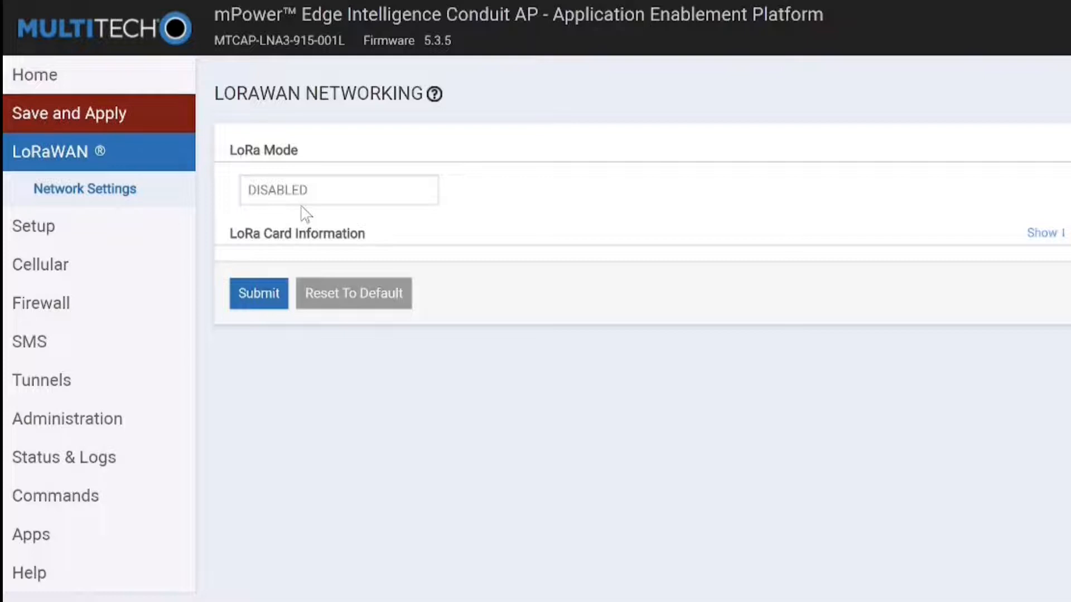
left_click(335, 191)
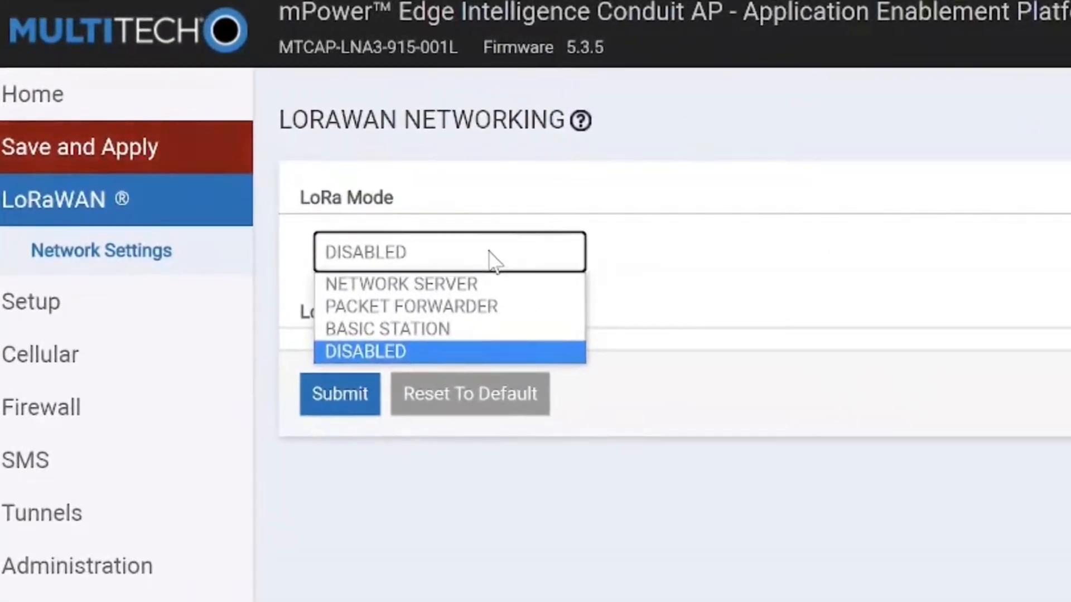
left_click(472, 334)
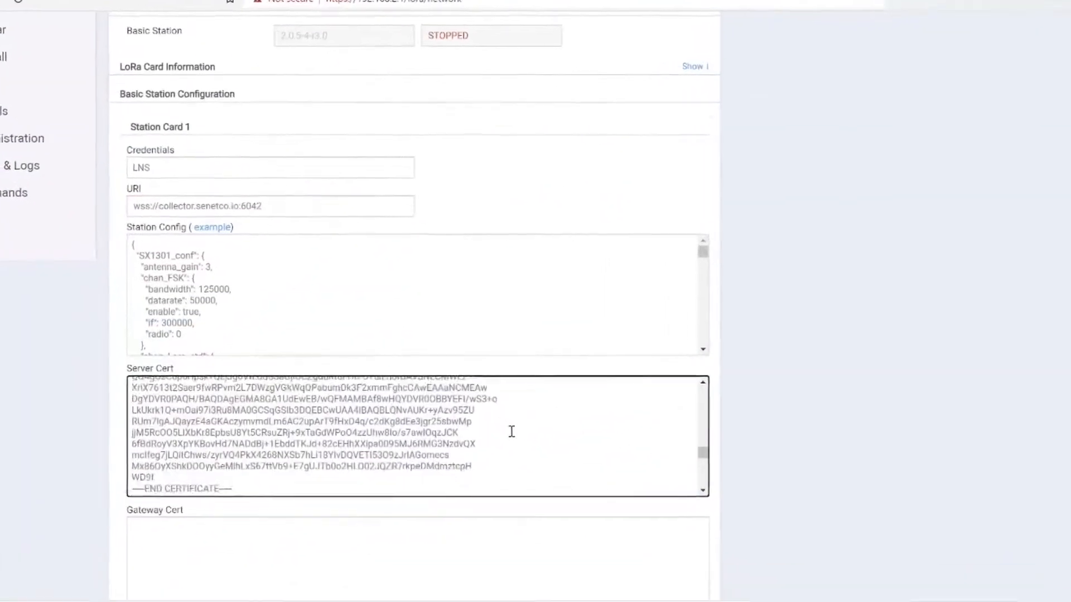
scroll(448, 405, "down", 2)
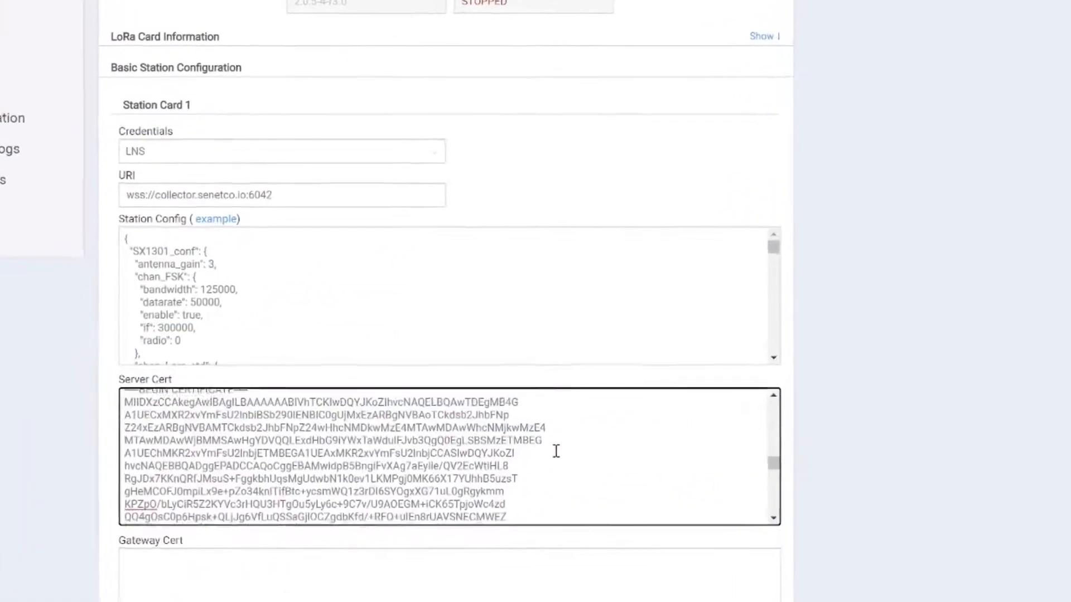
scroll(554, 450, "up", 9)
scroll(344, 585, "down", 4)
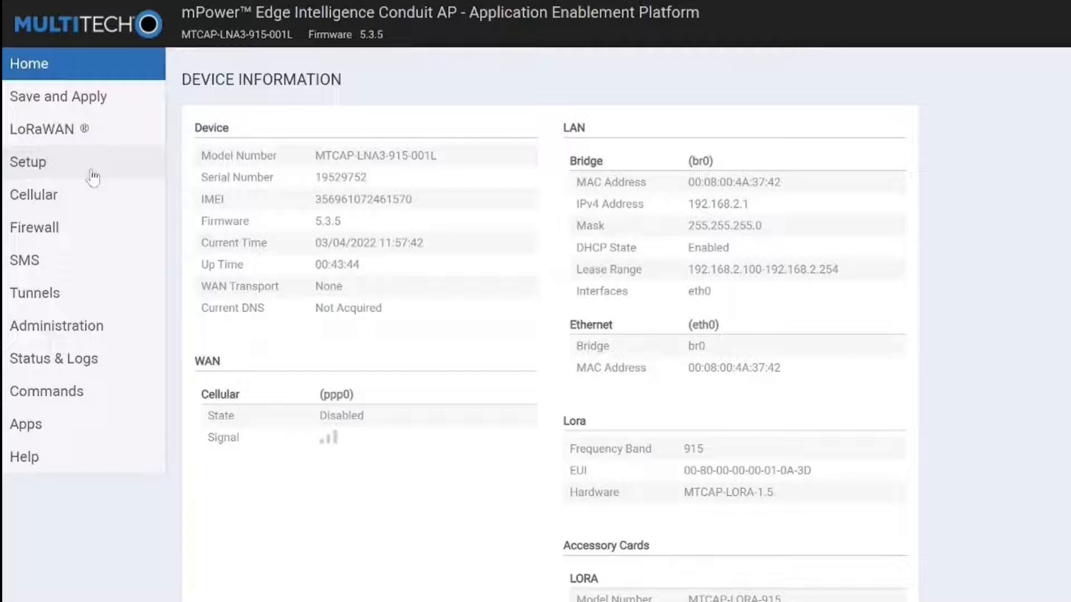
Disable the DHCP server and the IPv6 router advertisement in the DHCP configuration, and submit the changes
left_click(94, 172)
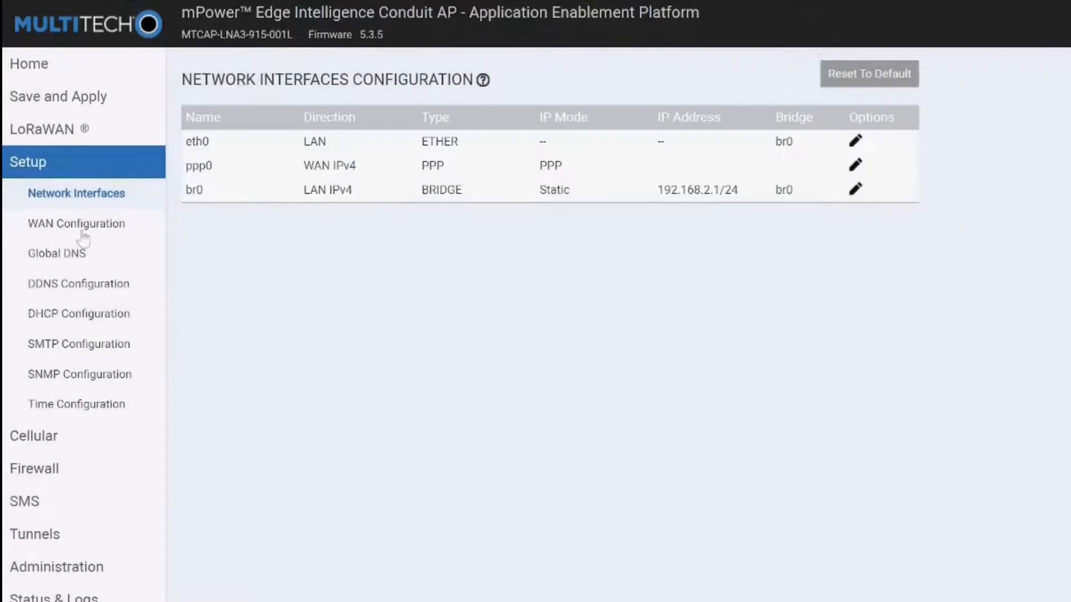
left_click(64, 312)
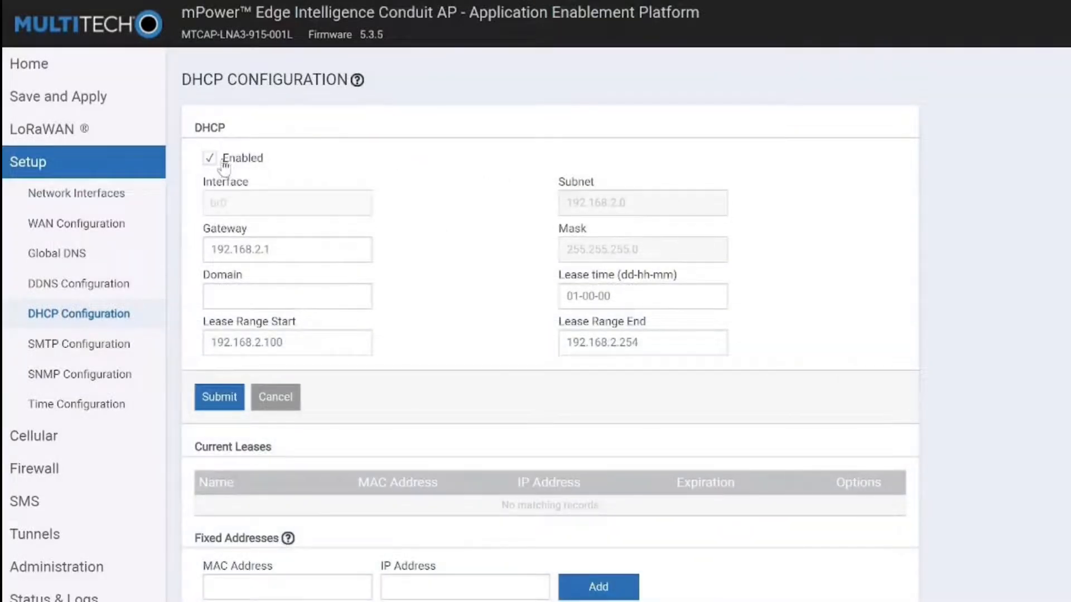
left_click(212, 159)
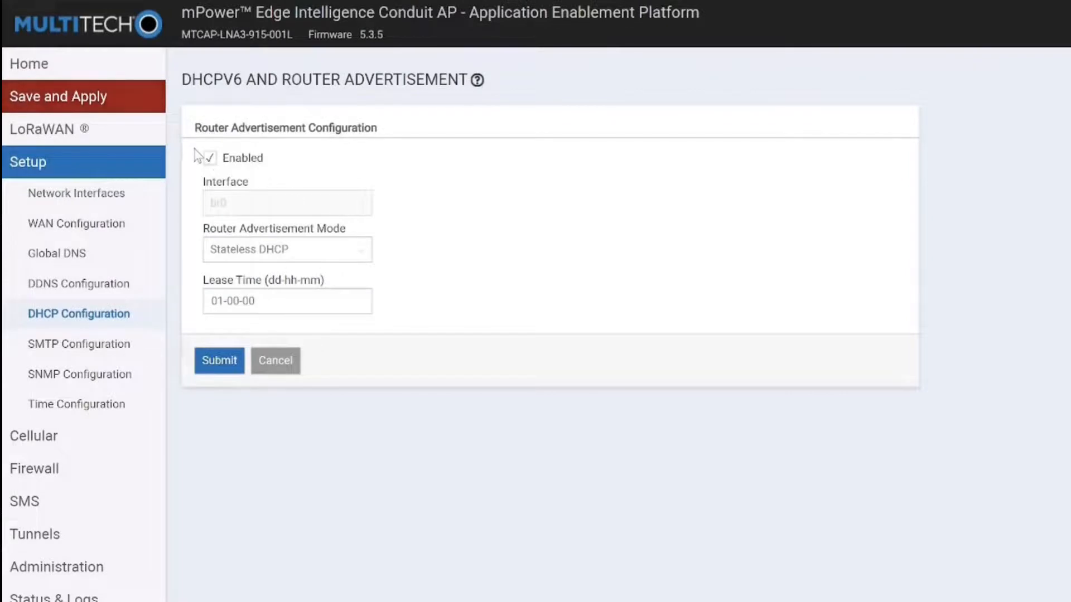
left_click(208, 158)
left_click(198, 363)
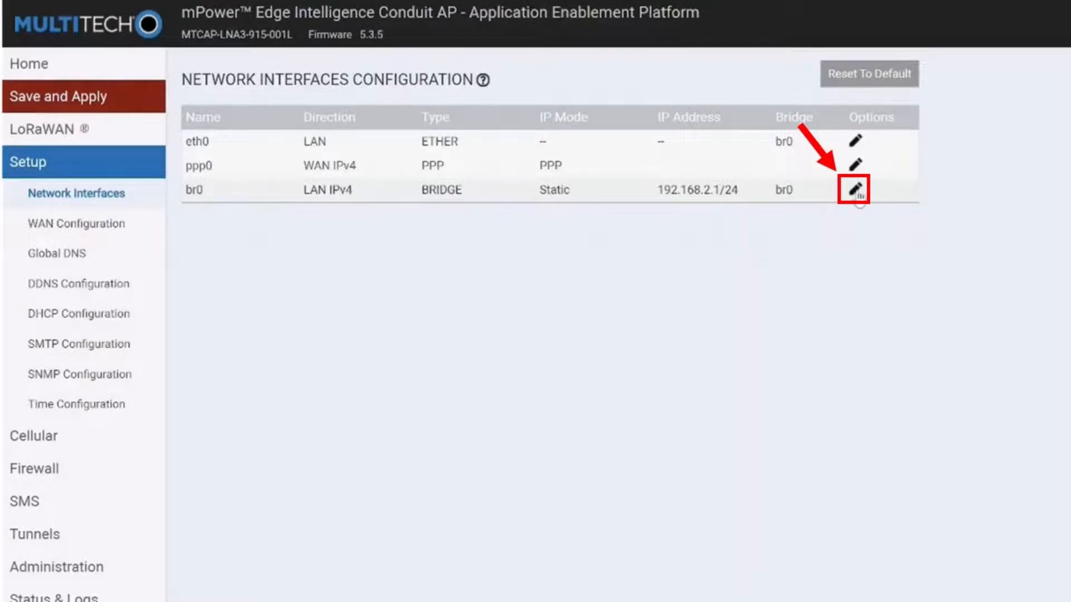
Set the IPv4 mode of the br0 bridge interface to DHCP Client and submit the change
left_click(855, 190)
left_click(290, 284)
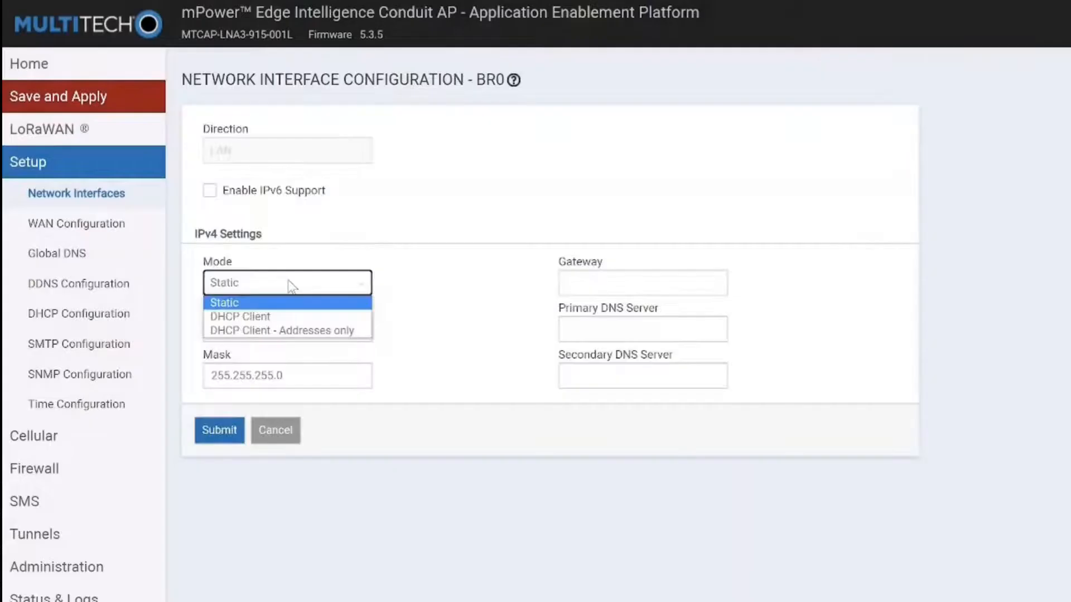
left_click(284, 316)
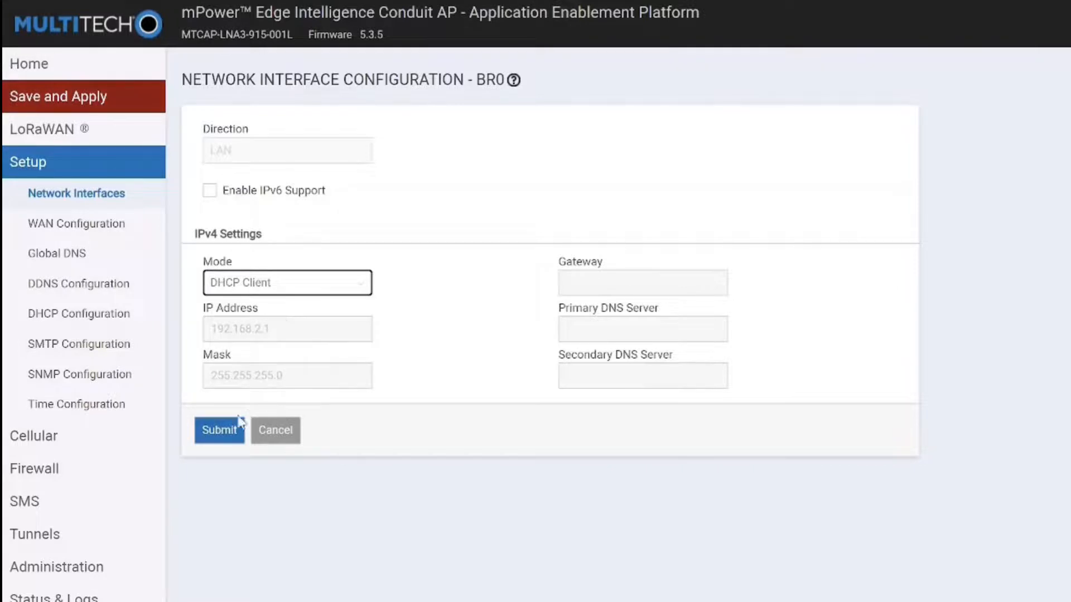
left_click(223, 430)
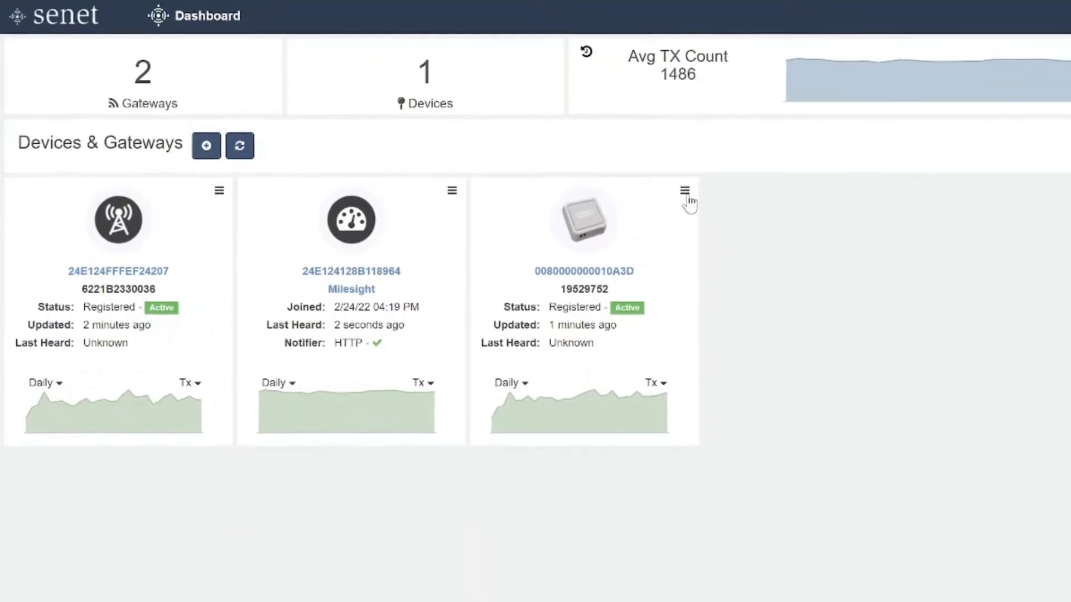
Switch to the Senet dashboard and change the MultiTech gateway's RX channels from US915-RxChnl0-7,64 to US915-RxChnl8-15,65
left_click(685, 191)
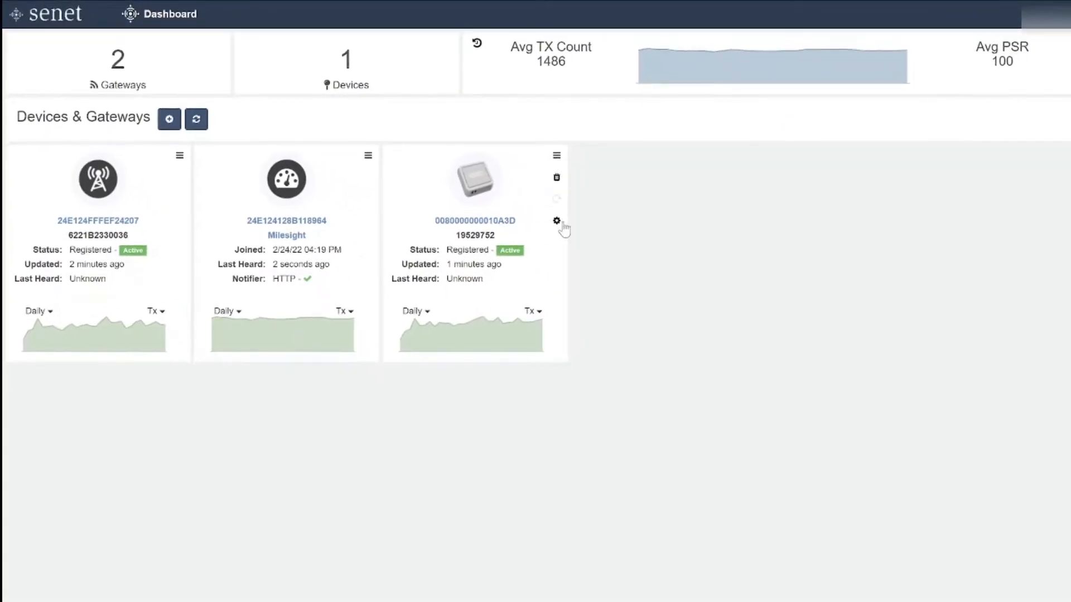
left_click(557, 221)
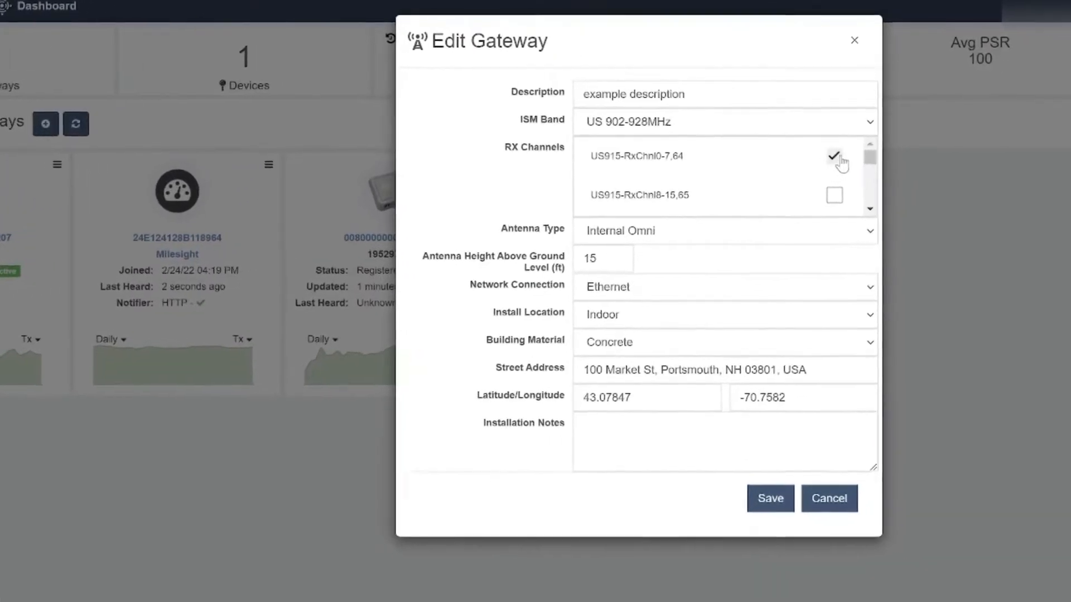
left_click(837, 159)
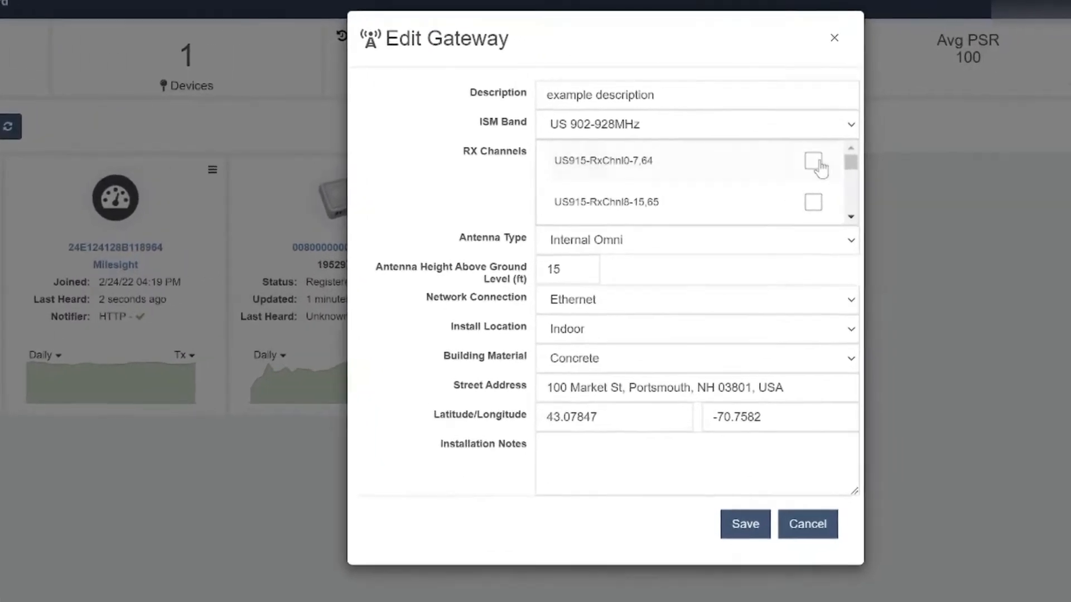
left_click(803, 208)
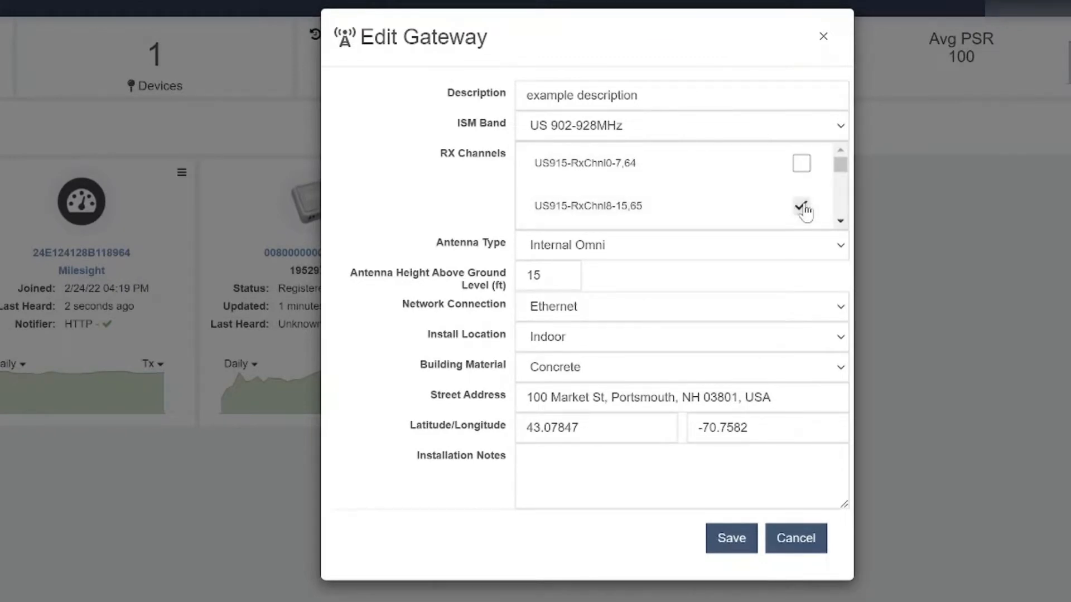